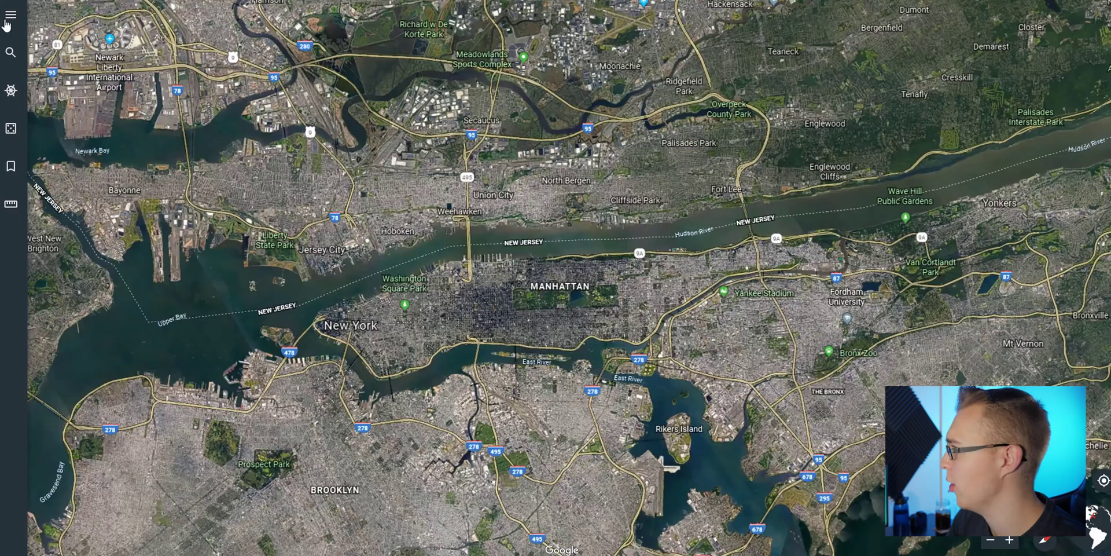
# Set the map style to Clean so that borders, labels, places and roads are hidden
pyautogui.click(7, 22)
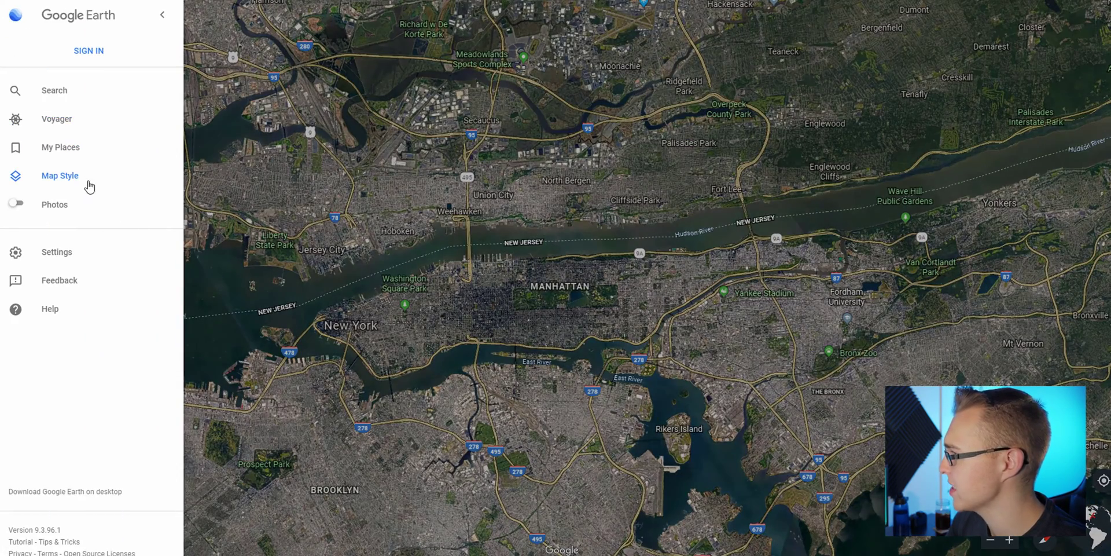
pyautogui.click(60, 175)
pyautogui.click(107, 115)
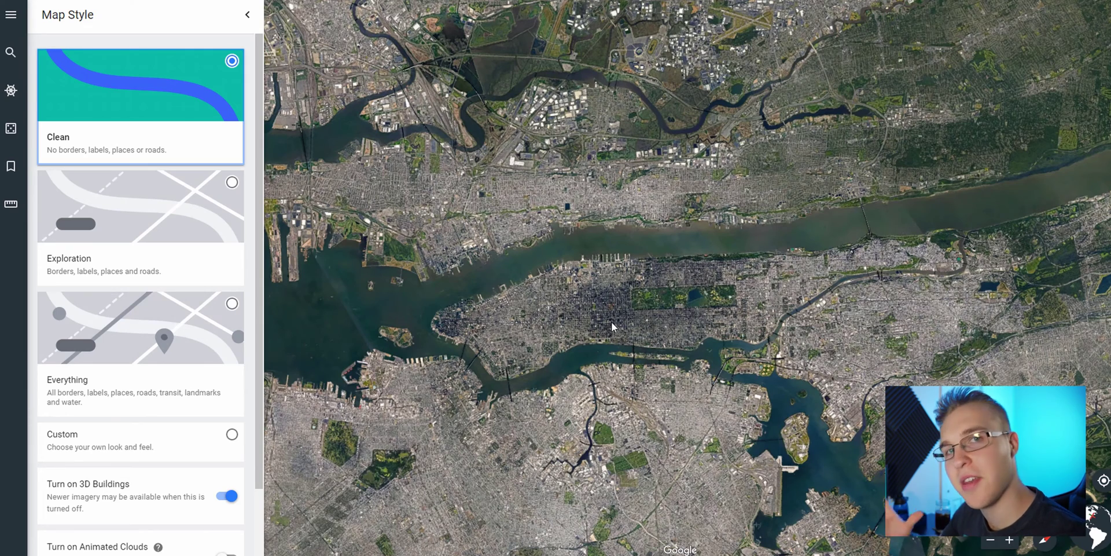
pyautogui.click(613, 322)
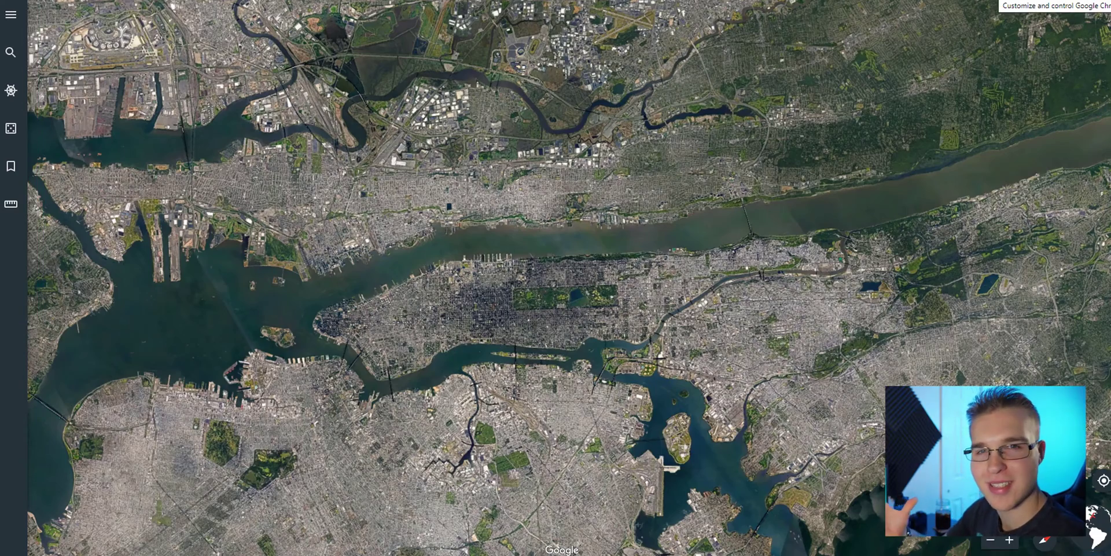
# Reduce the browser's page zoom far below 100% to shrink the interface around the map
pyautogui.click(1094, 35)
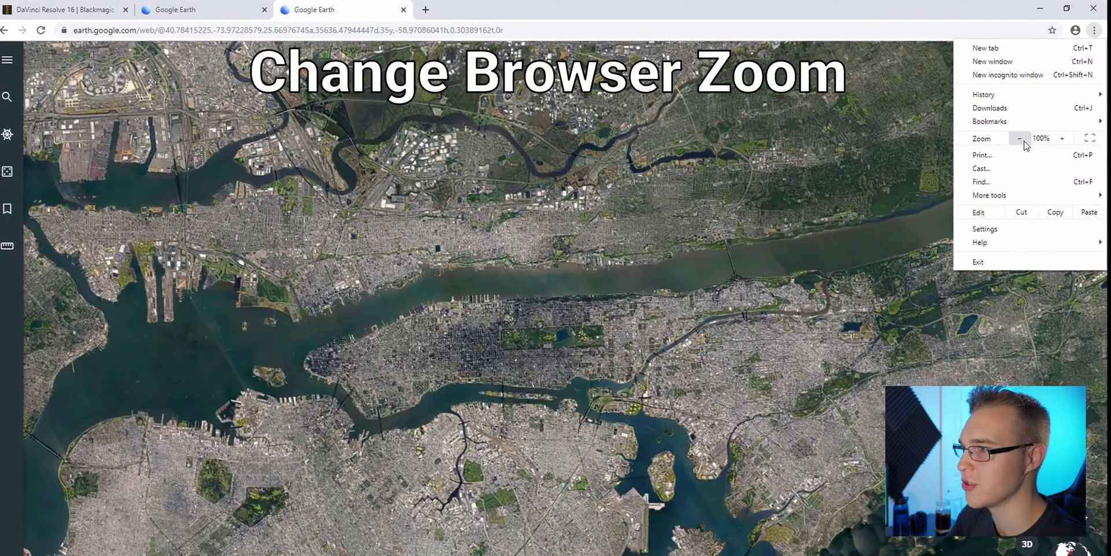
pyautogui.click(1021, 140)
pyautogui.click(1021, 140)
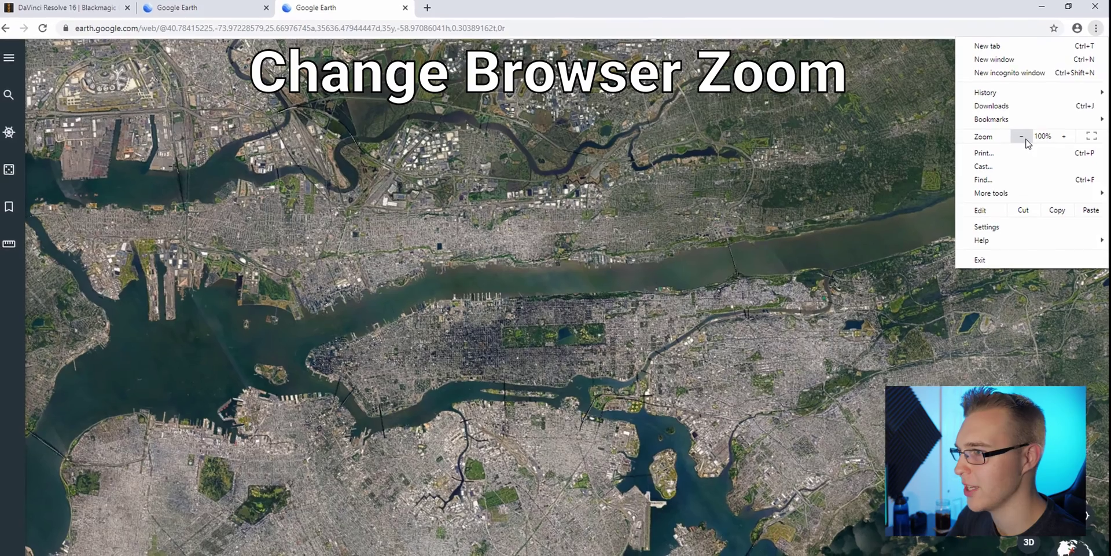
pyautogui.click(1021, 140)
pyautogui.click(1021, 141)
pyautogui.click(1021, 140)
pyautogui.click(1022, 140)
pyautogui.click(1021, 140)
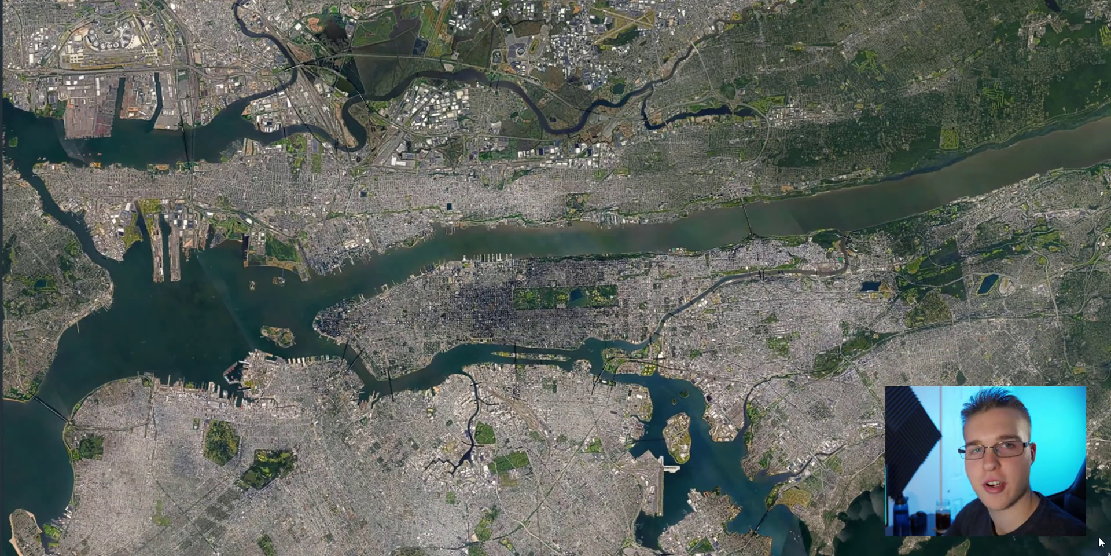
# Examine Central Park at several zoom levels from directly above, keeping it in the middle of the view
pyautogui.scroll(-5, 595, 307)
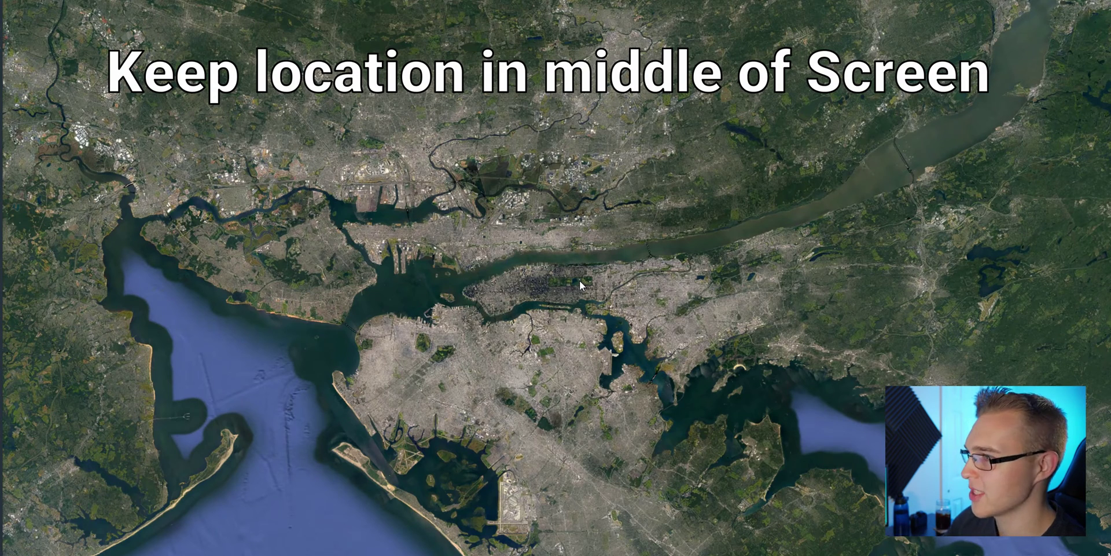
pyautogui.scroll(5, 570, 279)
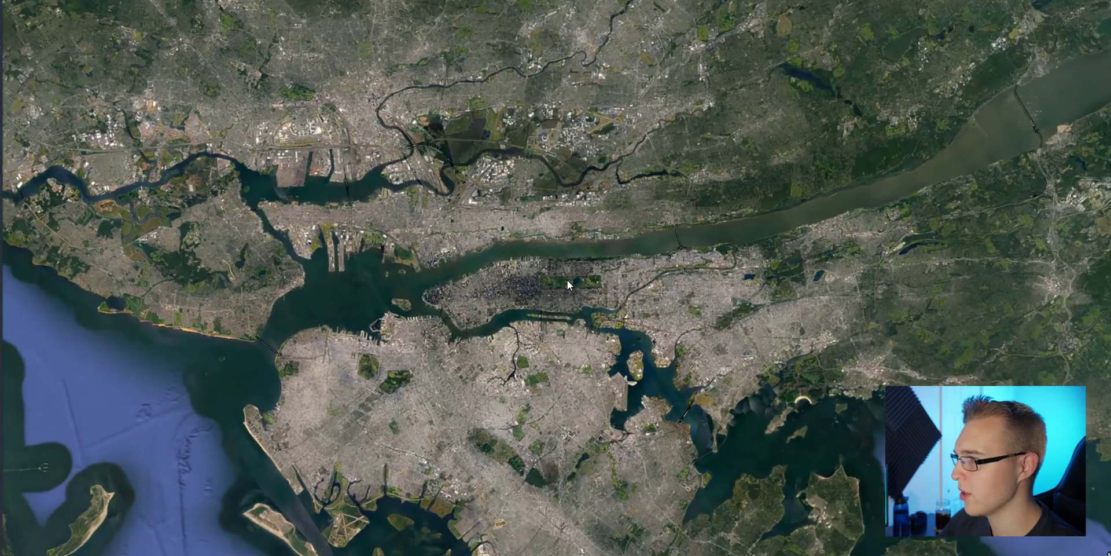
pyautogui.scroll(3, 567, 280)
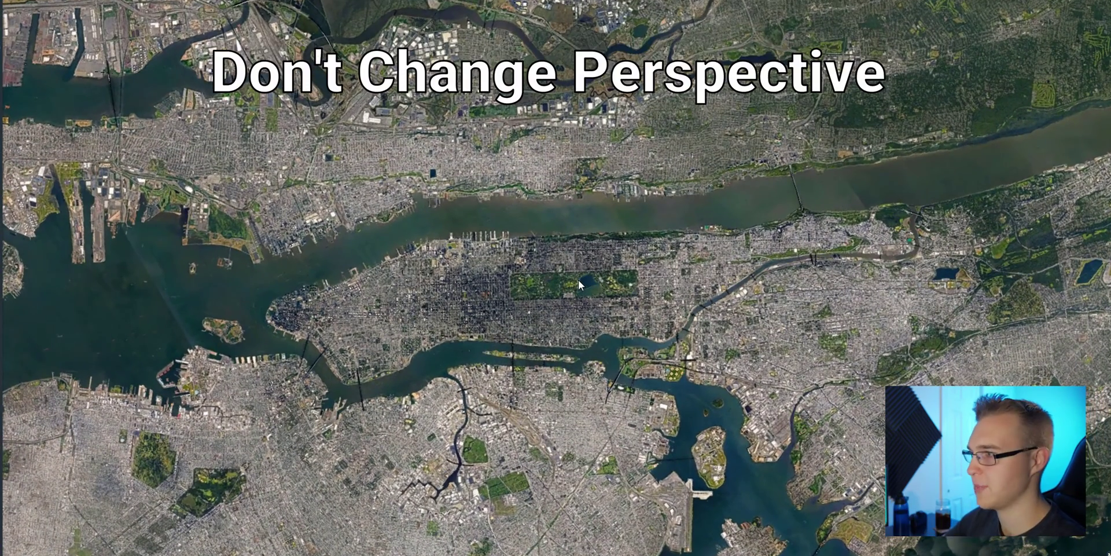
pyautogui.moveTo(576, 262); pyautogui.dragTo(291, 113)
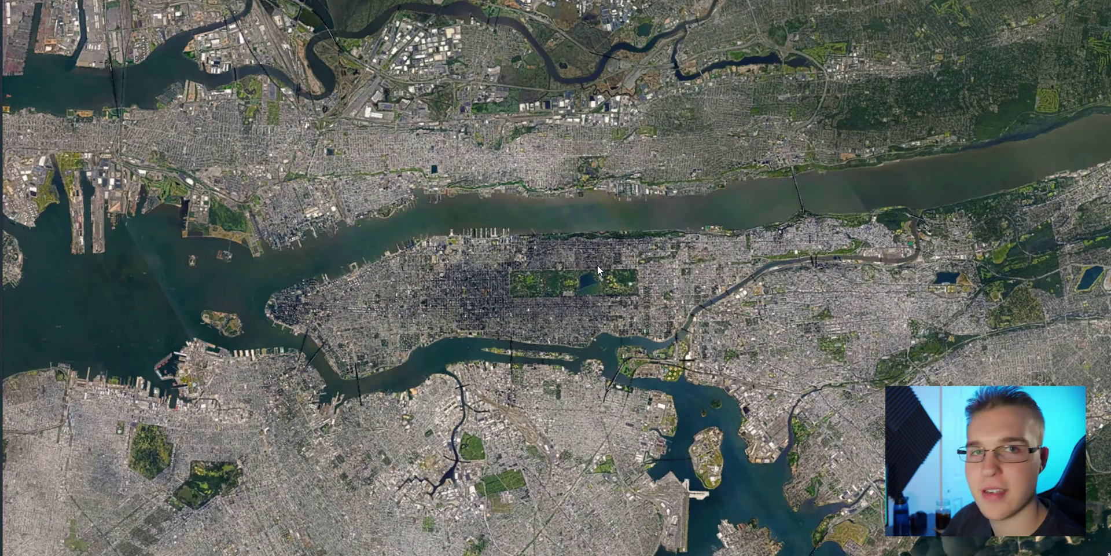
pyautogui.scroll(-5, 575, 286)
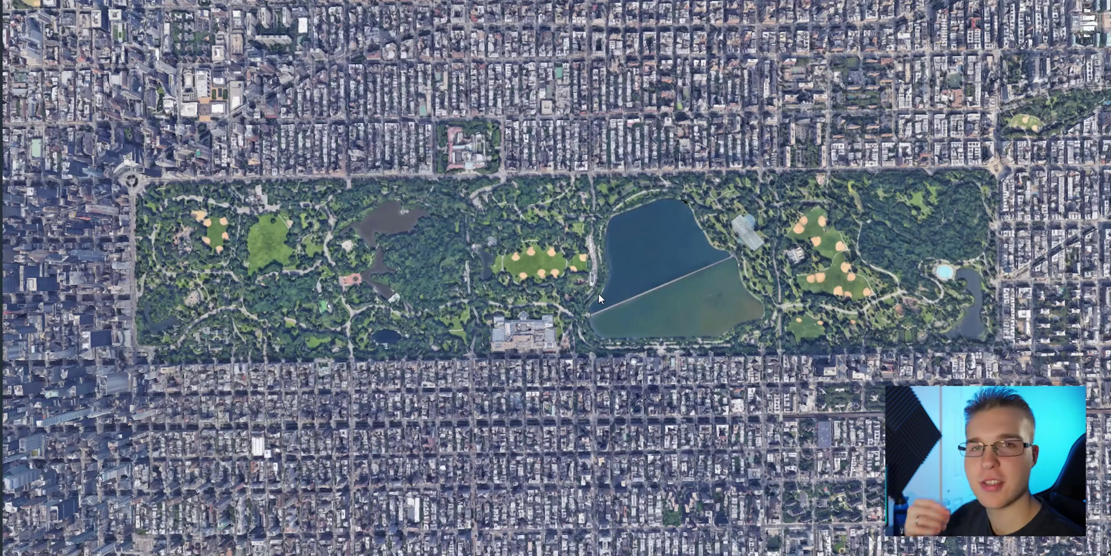
pyautogui.scroll(3, 590, 266)
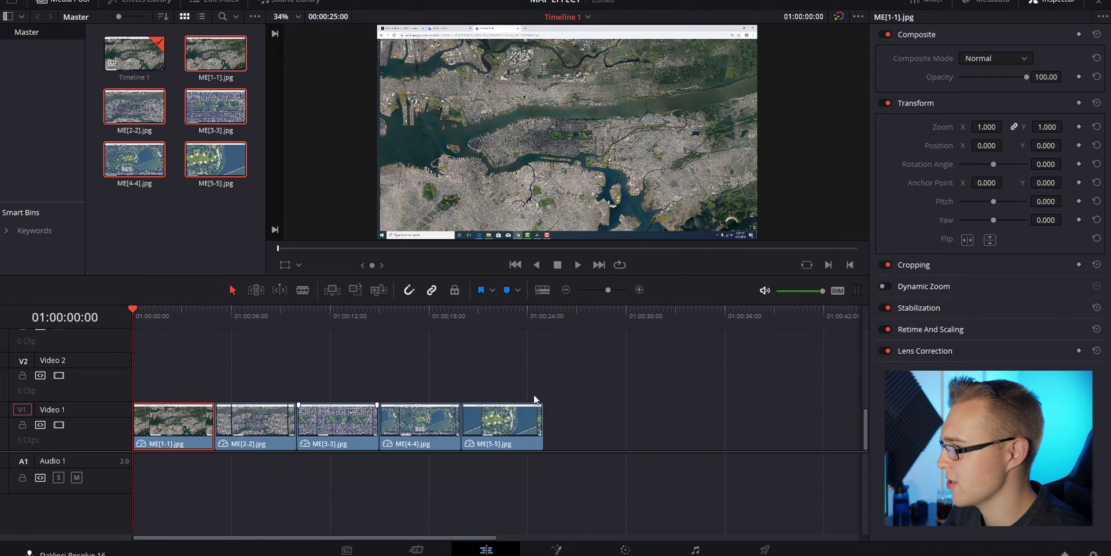
# In DaVinci Resolve, crop ME[1-1].jpg by 14 left, 57 right, 72 top and 46 bottom, and set its zoom to 1.180
pyautogui.click(944, 268)
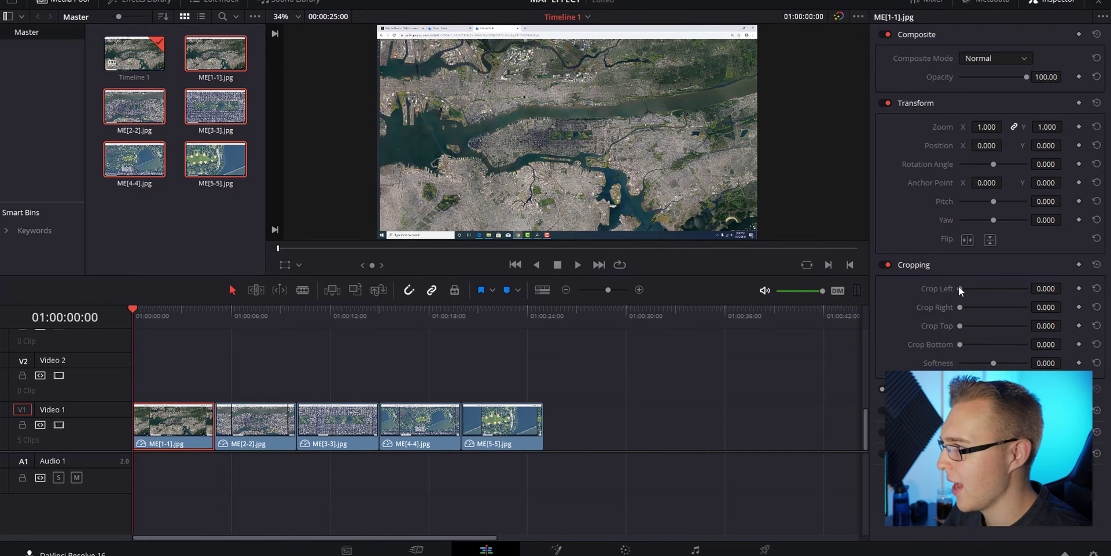
pyautogui.moveTo(1065, 288); pyautogui.dragTo(1078, 288)
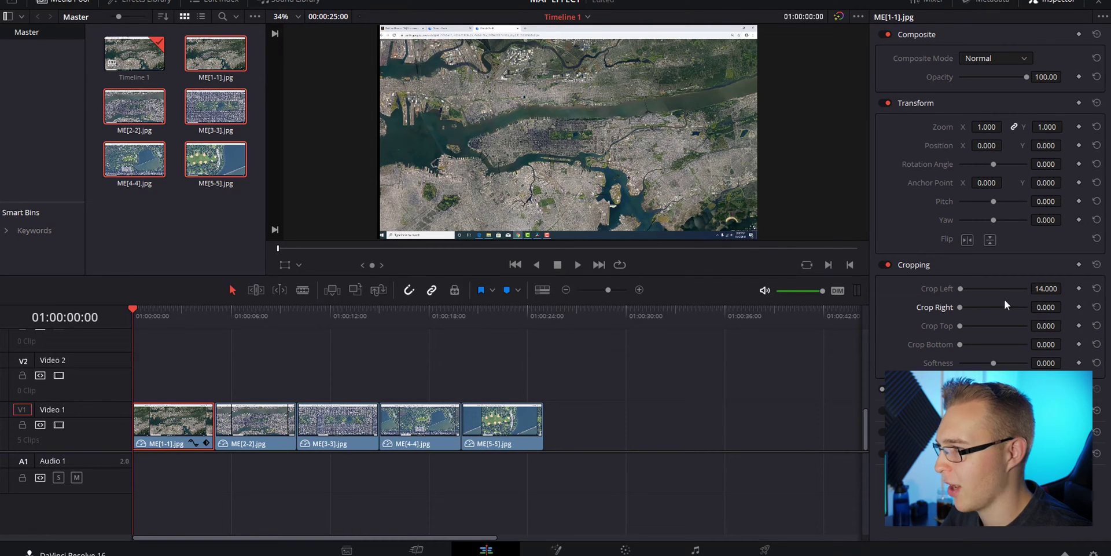
pyautogui.moveTo(1047, 307); pyautogui.dragTo(1065, 344)
pyautogui.moveTo(978, 130); pyautogui.dragTo(1007, 125)
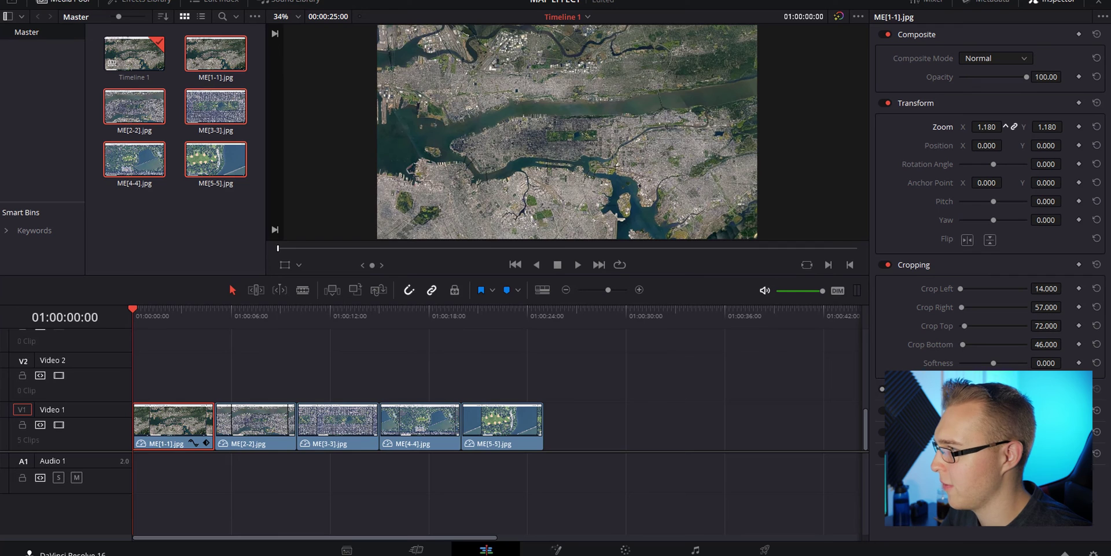
# Copy the attributes of ME[1-1].jpg and paste all video attributes onto the other four clips
pyautogui.rightClick(168, 421)
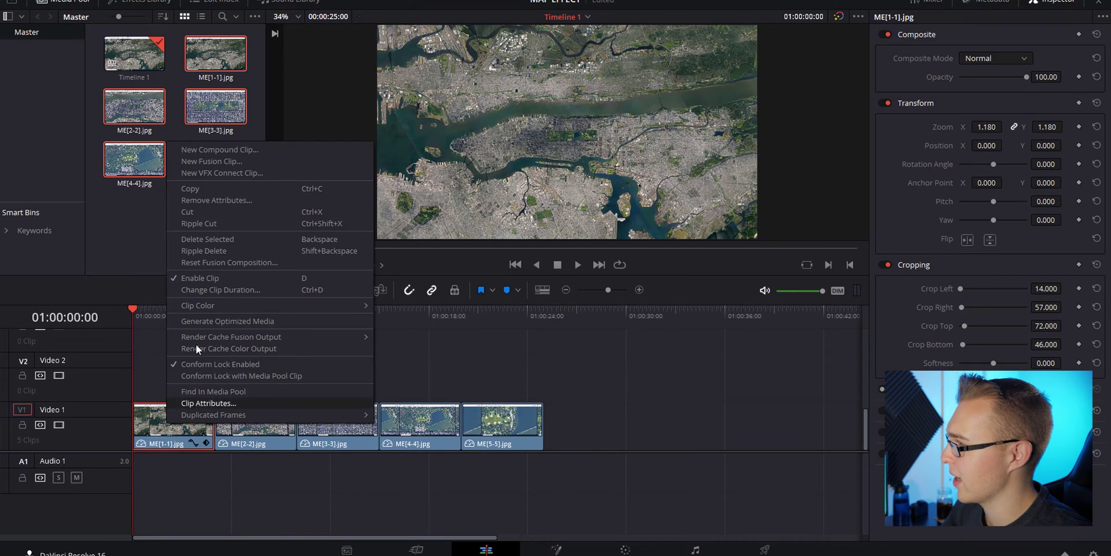
pyautogui.click(242, 187)
pyautogui.moveTo(234, 370); pyautogui.dragTo(506, 432)
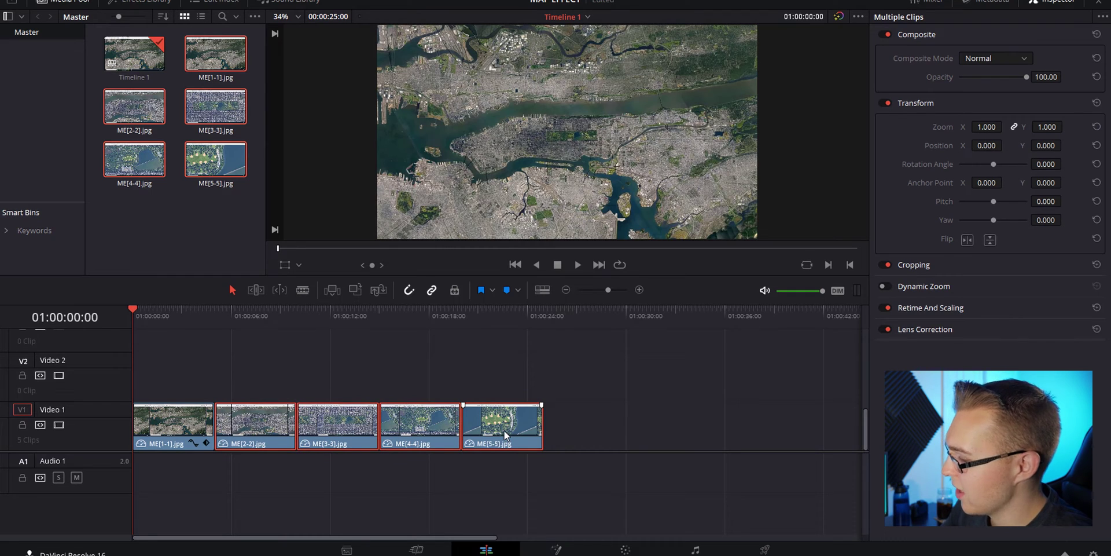
pyautogui.hotkey('alt', 'v')
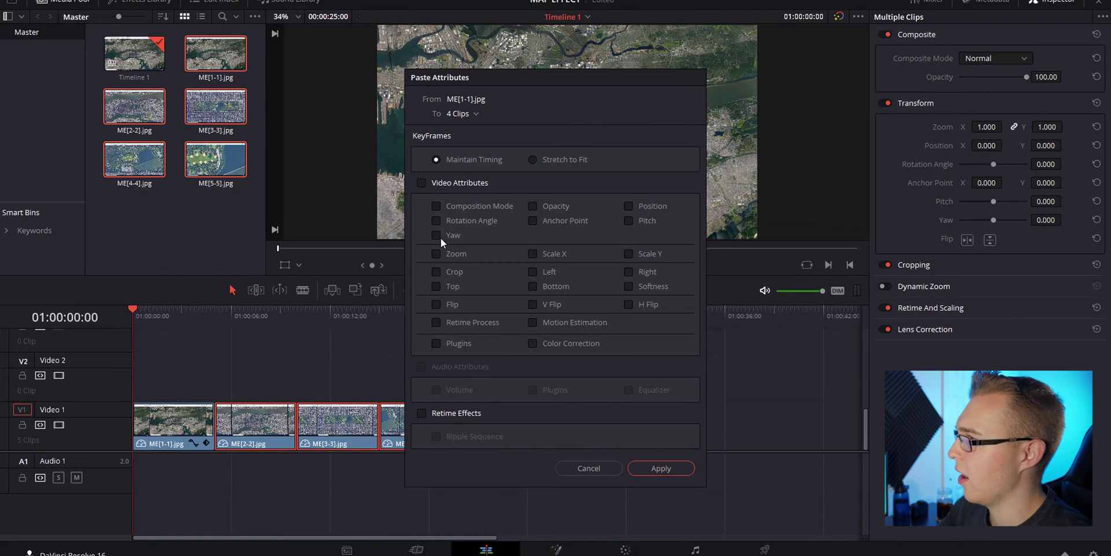
pyautogui.click(421, 183)
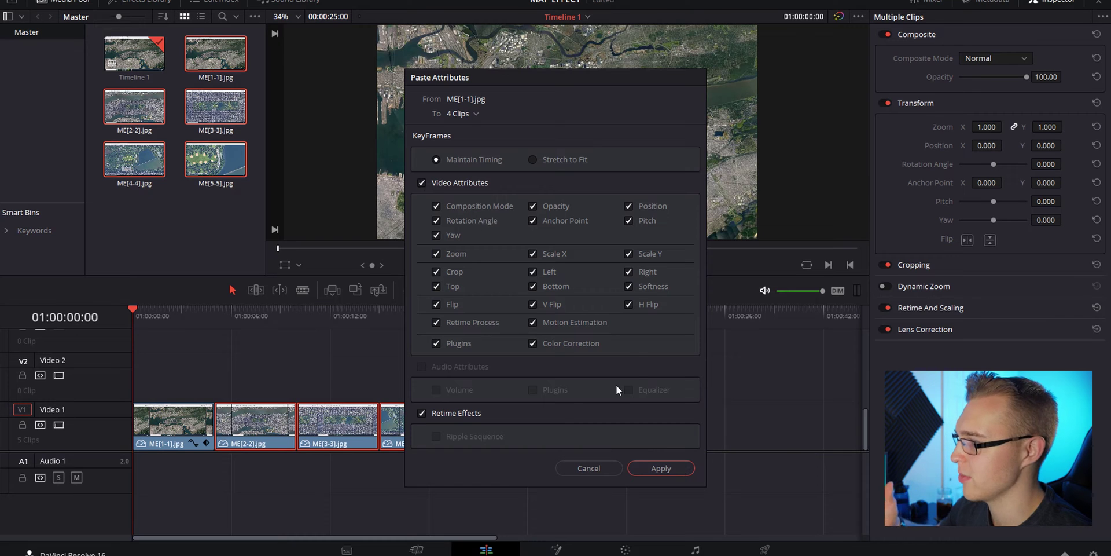
pyautogui.click(661, 468)
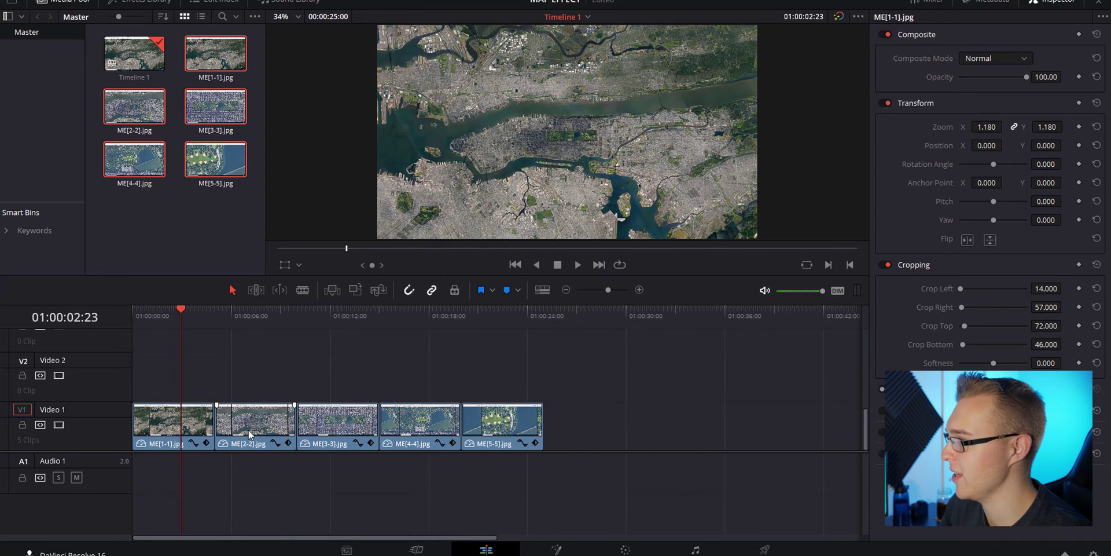
# Stack the second to fifth image clips in order on separate video tracks directly above ME[1-1].jpg
pyautogui.moveTo(249, 430); pyautogui.dragTo(163, 384)
pyautogui.moveTo(344, 440); pyautogui.dragTo(180, 370)
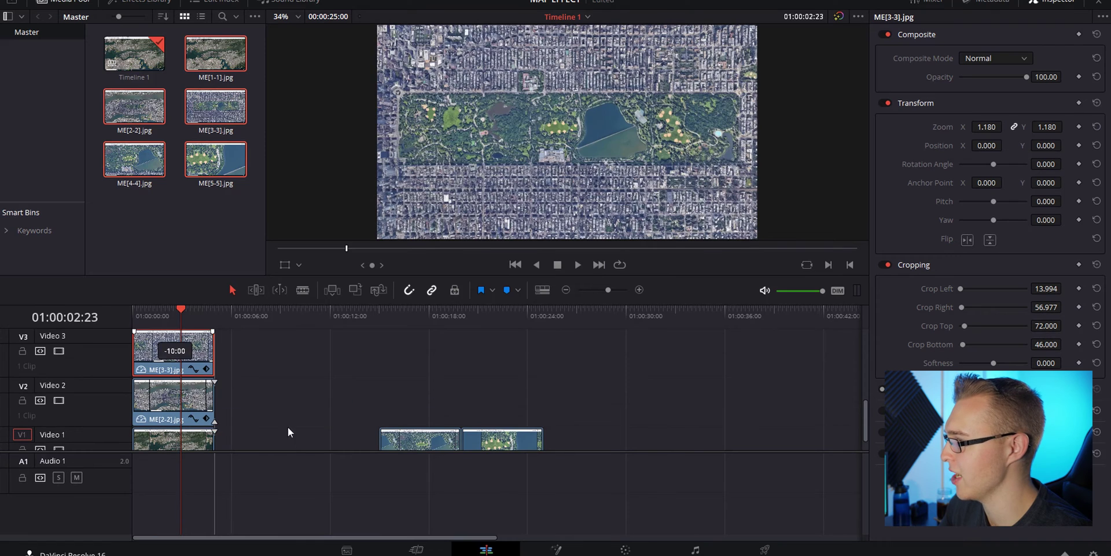
pyautogui.moveTo(408, 440); pyautogui.dragTo(154, 315)
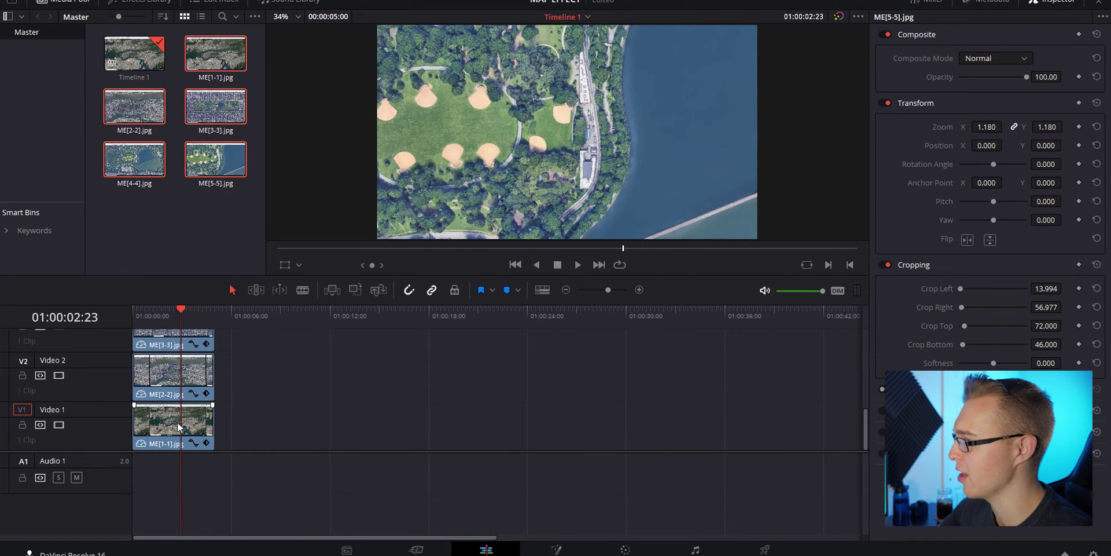
pyautogui.moveTo(865, 422); pyautogui.dragTo(862, 367)
pyautogui.click(177, 321)
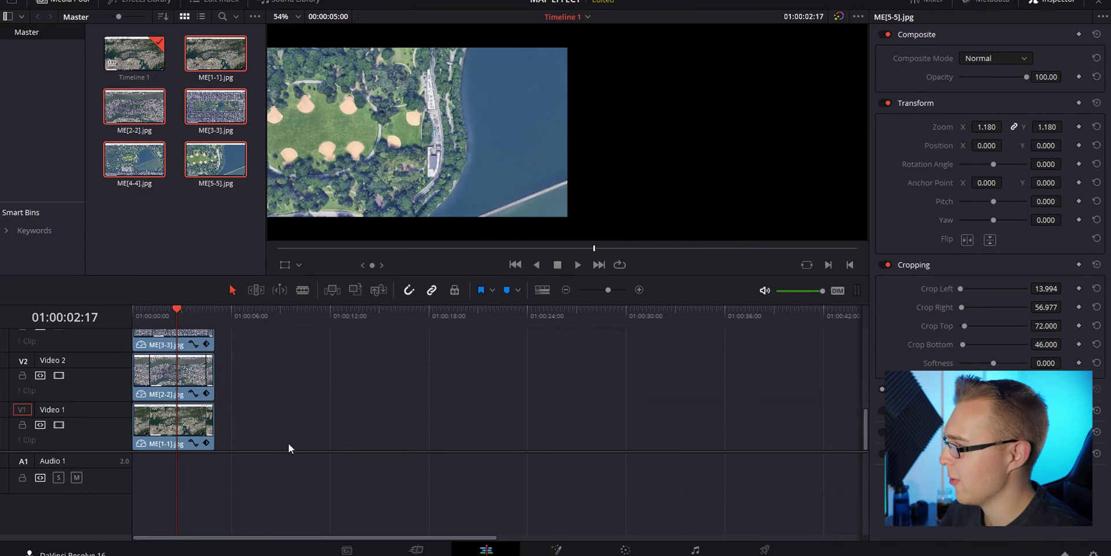
# Extend all five stacked clips to a duration of 00:00:08:07 and combine them into a new Fusion clip
pyautogui.moveTo(290, 448)
pyautogui.mouseDown()
pyautogui.moveTo(132, 380)
pyautogui.moveTo(132, 324)
pyautogui.moveTo(217, 441)
pyautogui.moveTo(269, 443)
pyautogui.mouseUp()
pyautogui.moveTo(867, 349)
pyautogui.mouseDown()
pyautogui.moveTo(867, 429)
pyautogui.moveTo(861, 358)
pyautogui.mouseUp()
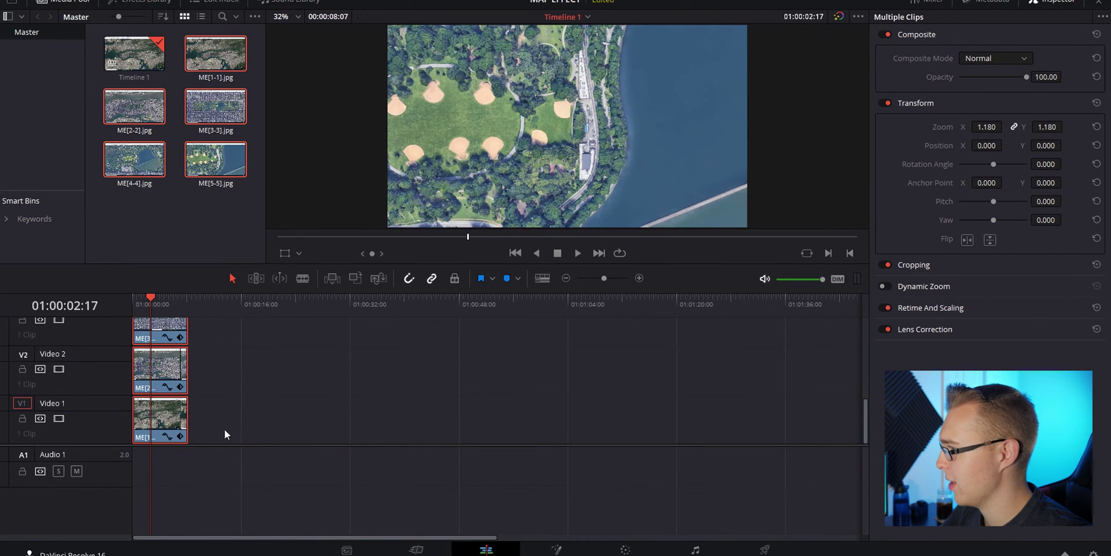
pyautogui.moveTo(225, 429); pyautogui.dragTo(158, 335)
pyautogui.rightClick(158, 335)
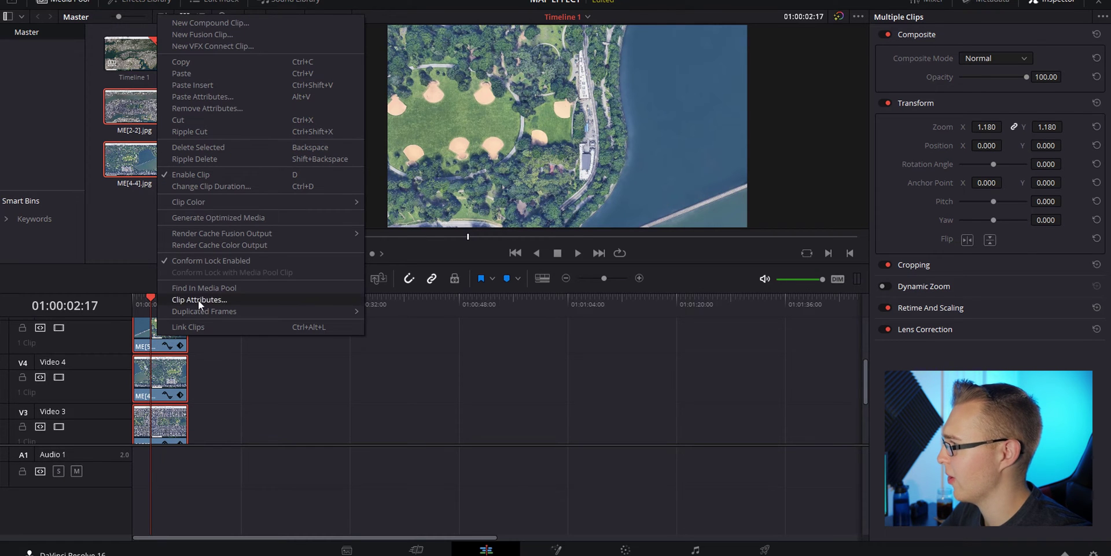
pyautogui.click(215, 35)
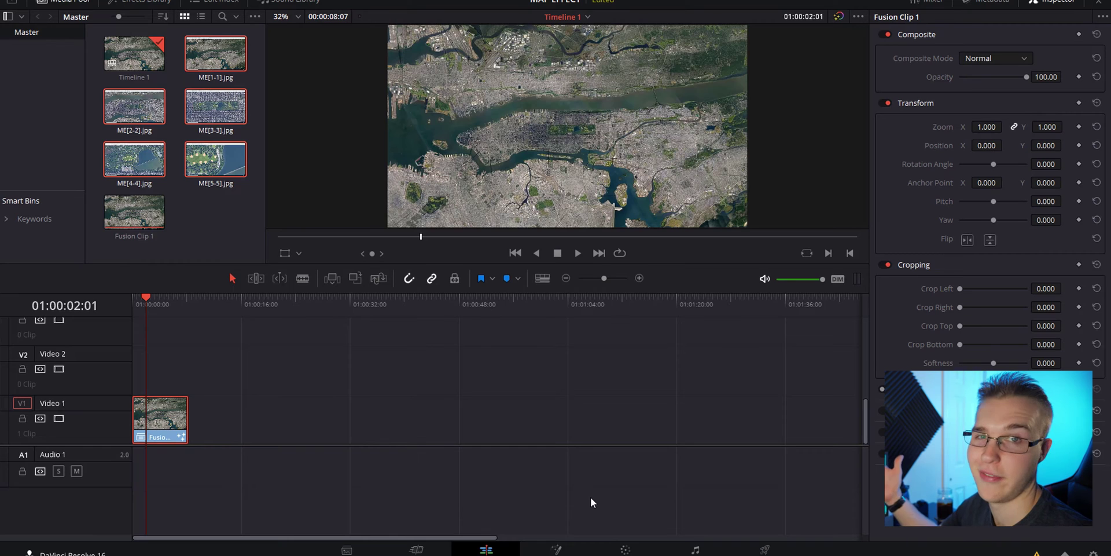
# Open the Fusion clip on the Fusion page and switch the node connections to Orthogonal Pipes
pyautogui.hotkey('shift', '5')
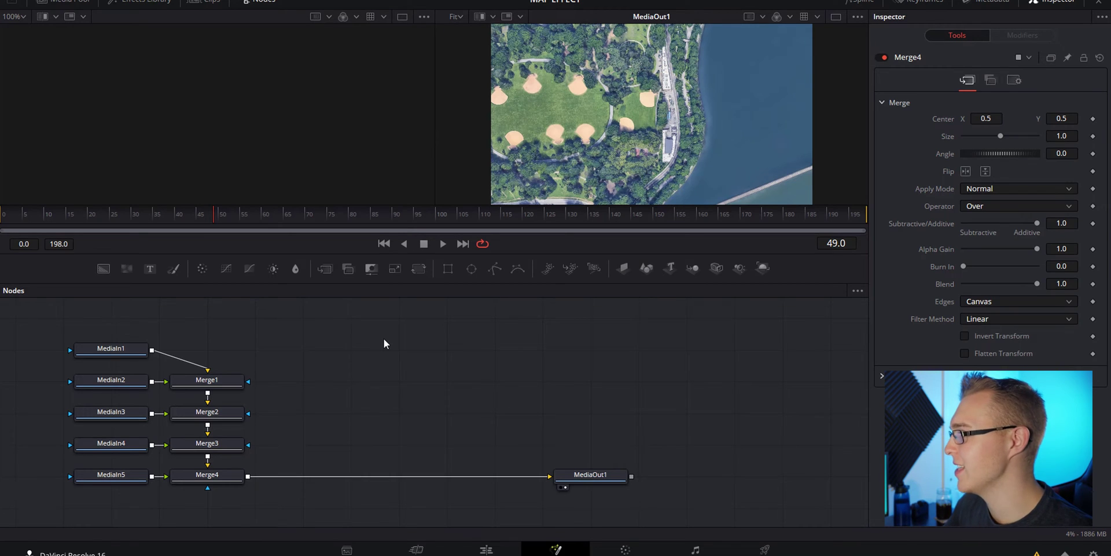
pyautogui.rightClick(384, 338)
pyautogui.moveTo(449, 389)
pyautogui.click(575, 394)
pyautogui.rightClick(276, 346)
pyautogui.moveTo(317, 384)
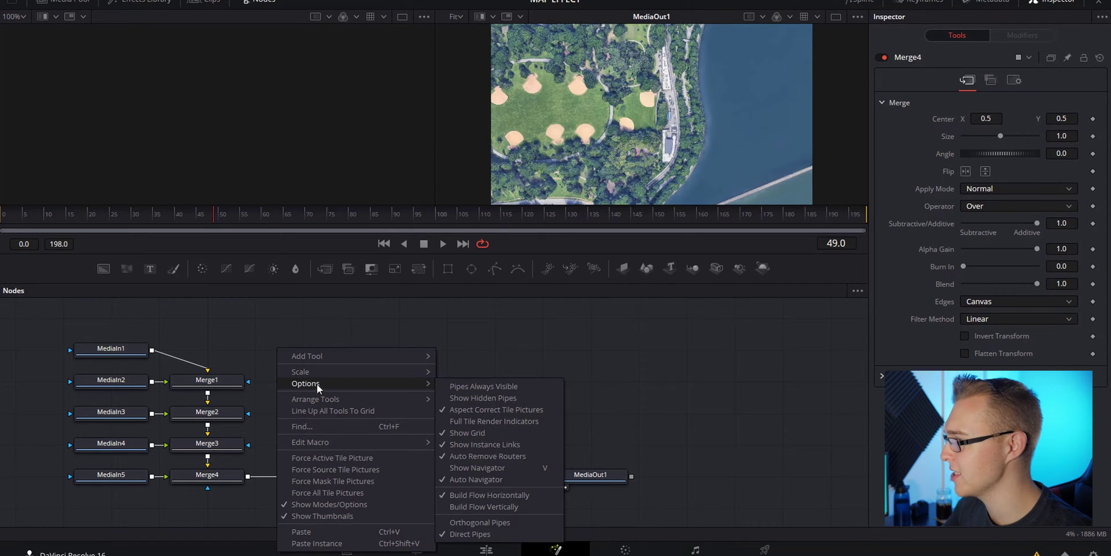
pyautogui.click(488, 521)
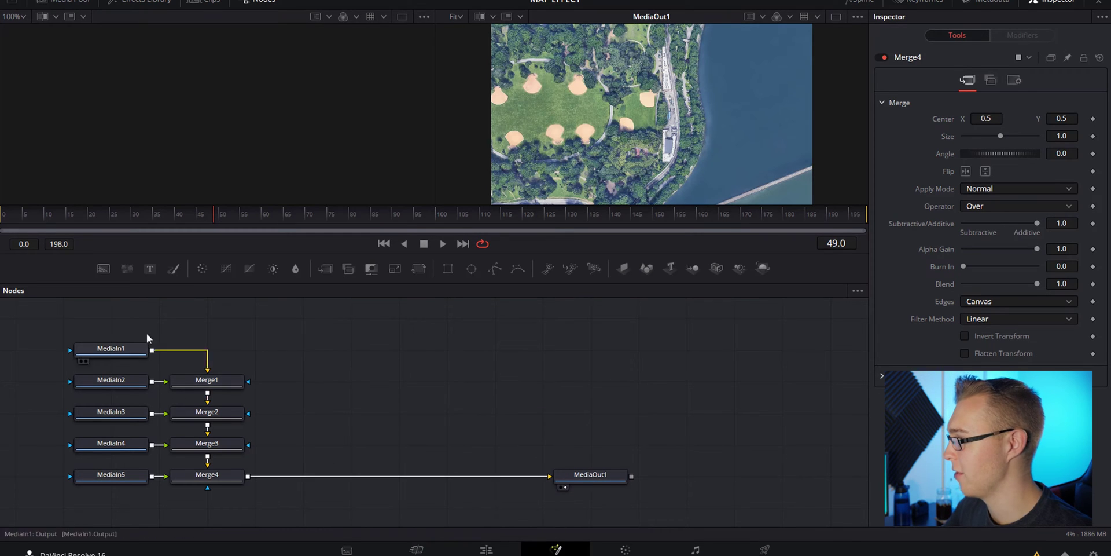
# Show MediaIn2 in the first viewer and insert a Transform node between MediaIn2 and Merge1
pyautogui.click(186, 386)
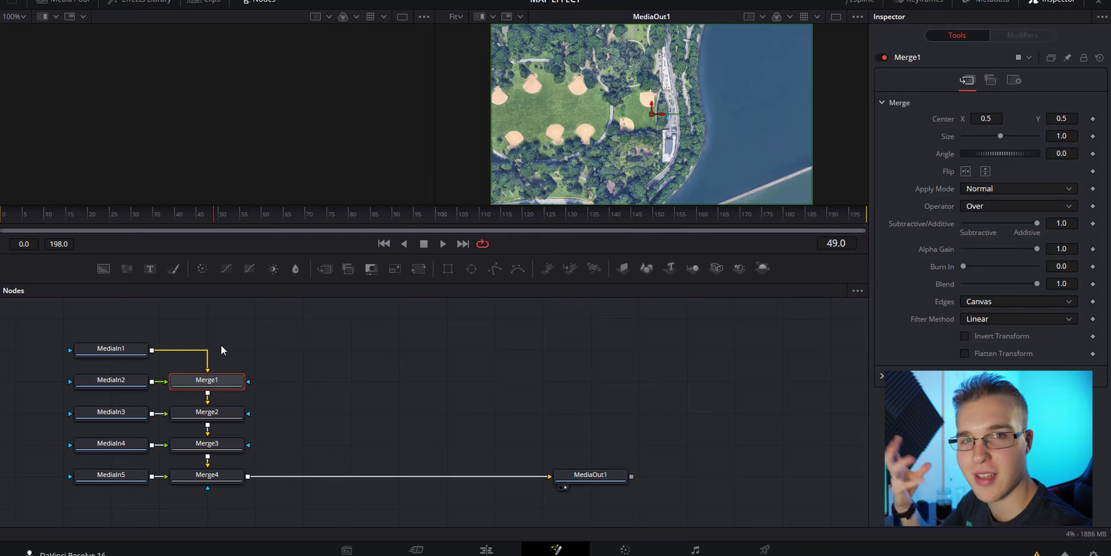
pyautogui.click(81, 392)
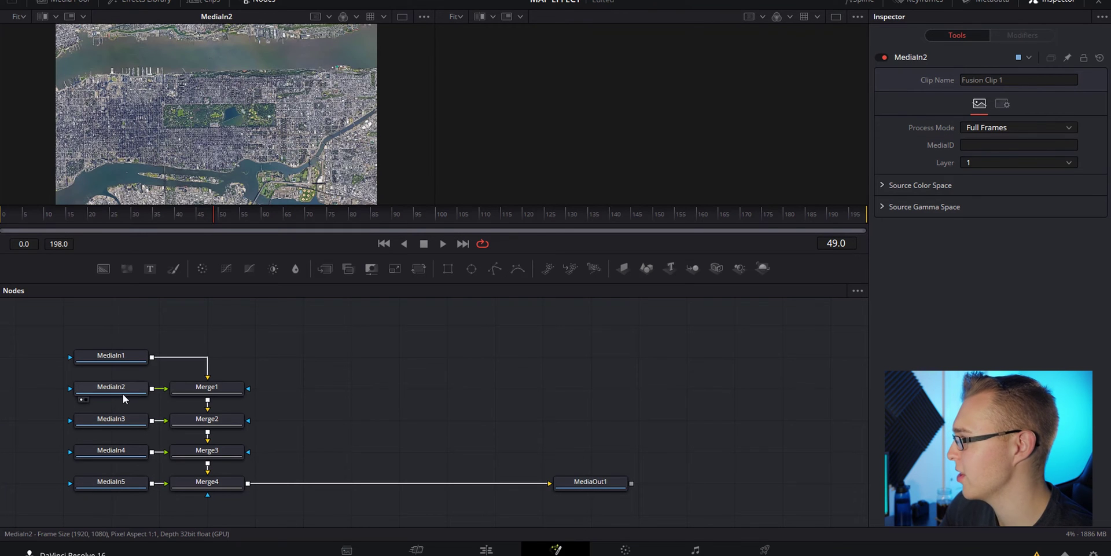
pyautogui.click(122, 393)
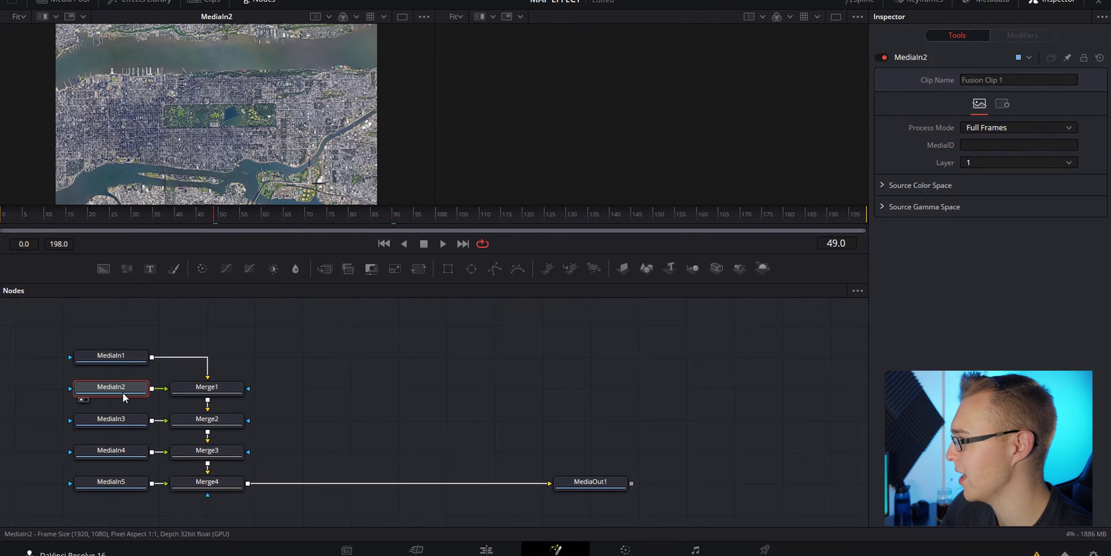
pyautogui.click(418, 270)
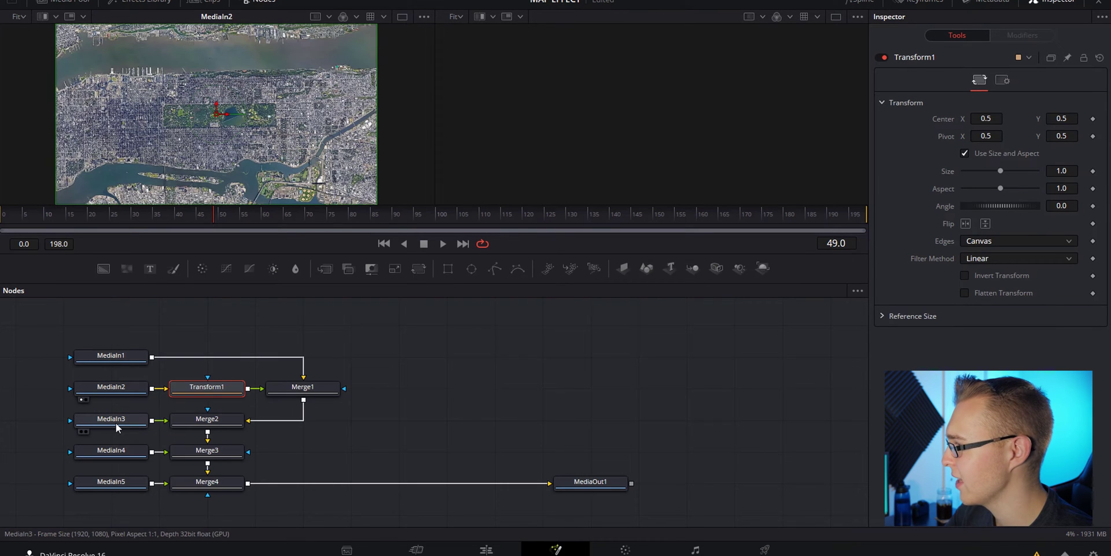
# Insert a Transform node between each of MediaIn3, MediaIn4 and MediaIn5 and its corresponding Merge node
pyautogui.click(115, 423)
pyautogui.click(418, 270)
pyautogui.click(132, 451)
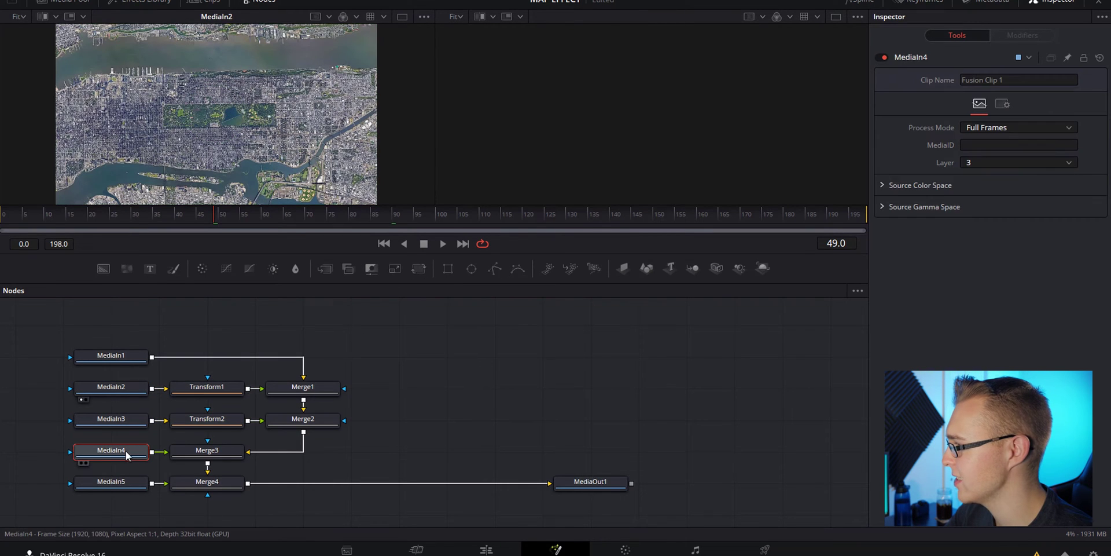
pyautogui.click(418, 270)
pyautogui.click(128, 484)
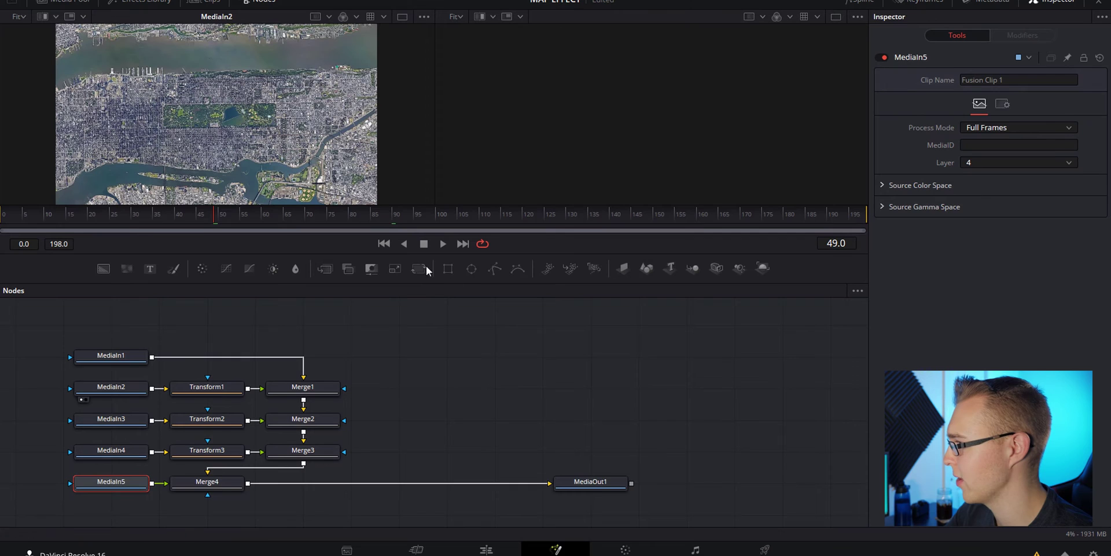
pyautogui.click(420, 269)
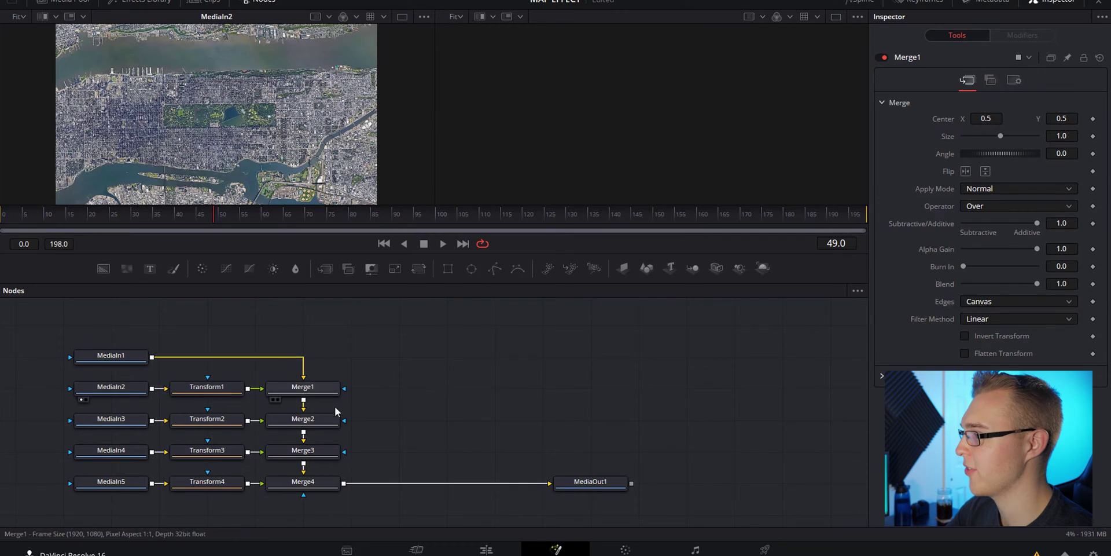
# Set the Blend of all four Merge nodes, Merge1 to Merge4, to 0.5
pyautogui.click(303, 388)
pyautogui.click(1001, 285)
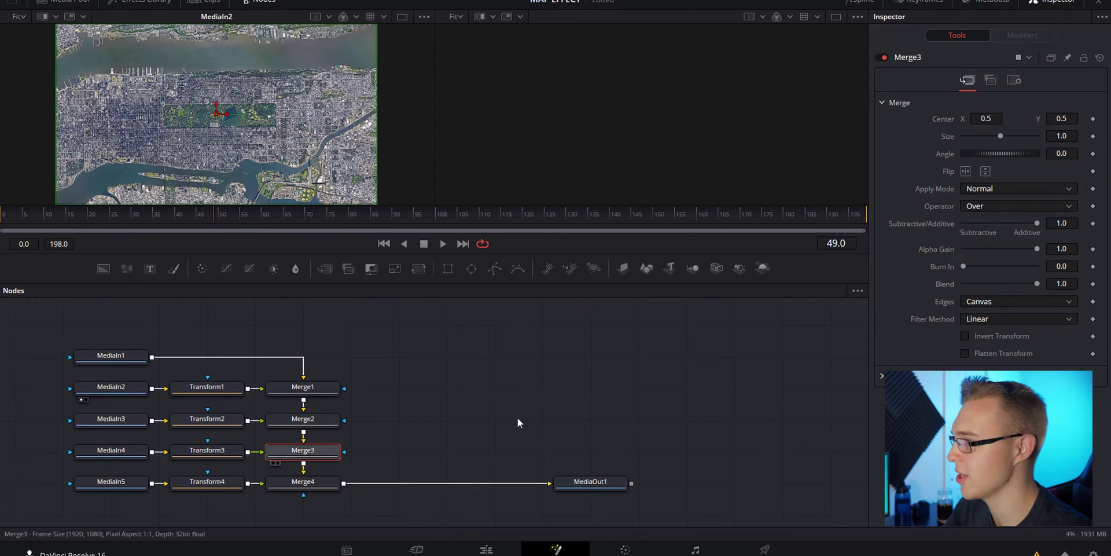
pyautogui.moveTo(1038, 285); pyautogui.dragTo(1009, 287)
pyautogui.click(303, 481)
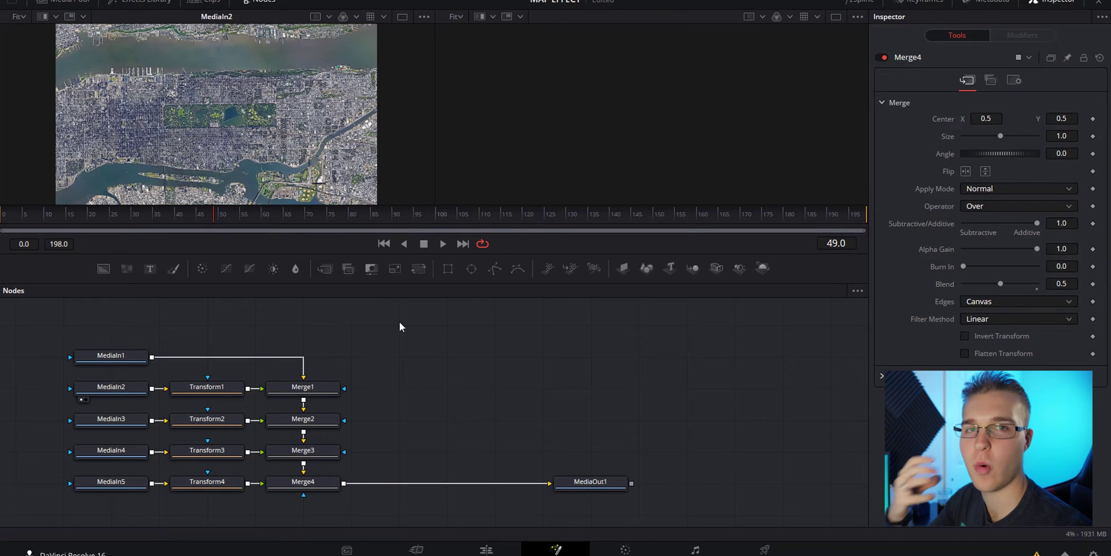
# Reroute Merge1's output from Merge2 into a new Transform node and show that node in the second viewer
pyautogui.moveTo(423, 272); pyautogui.dragTo(402, 384)
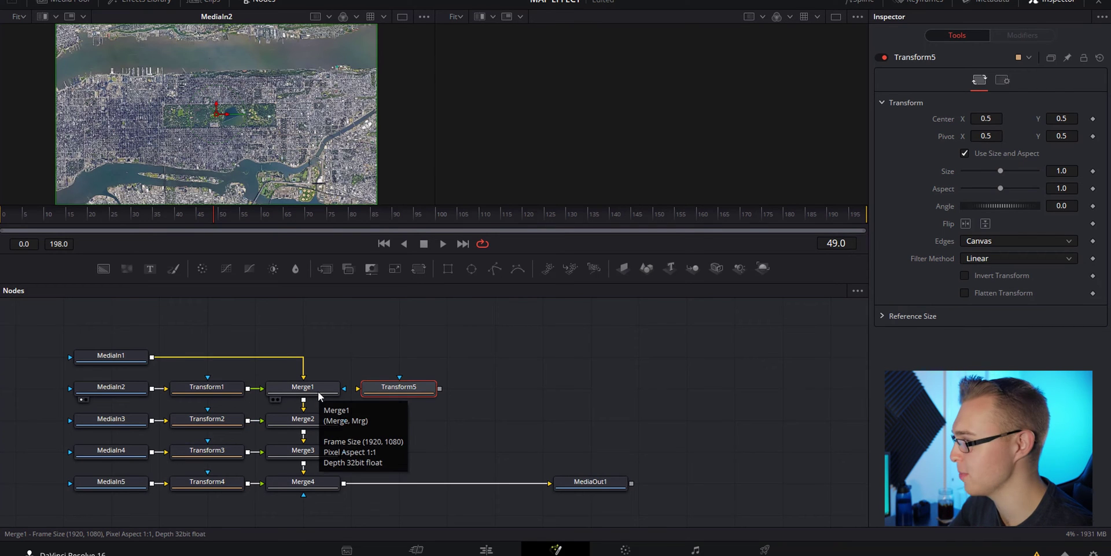
pyautogui.click(303, 407)
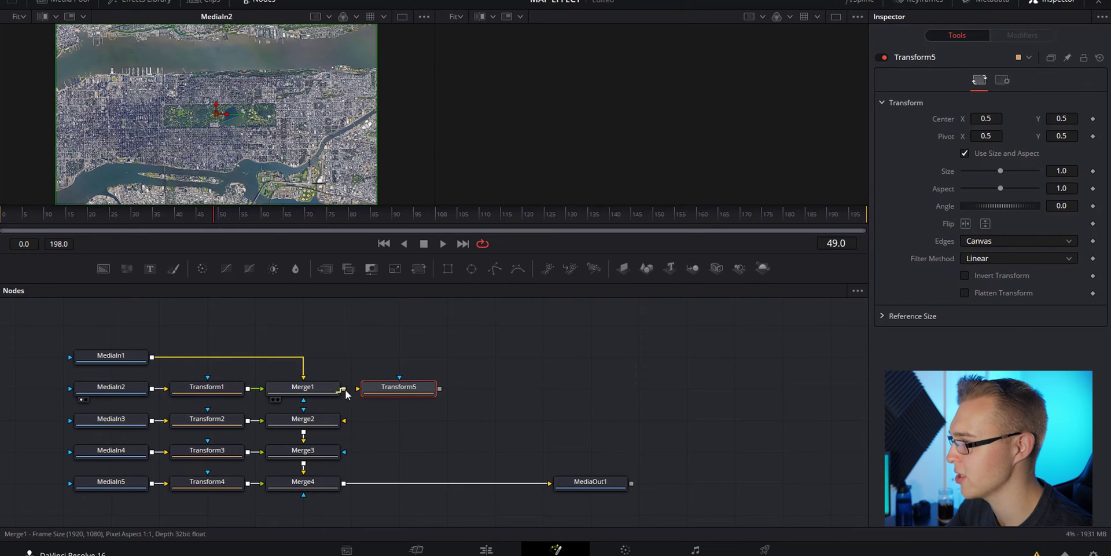
pyautogui.moveTo(345, 392); pyautogui.dragTo(372, 391)
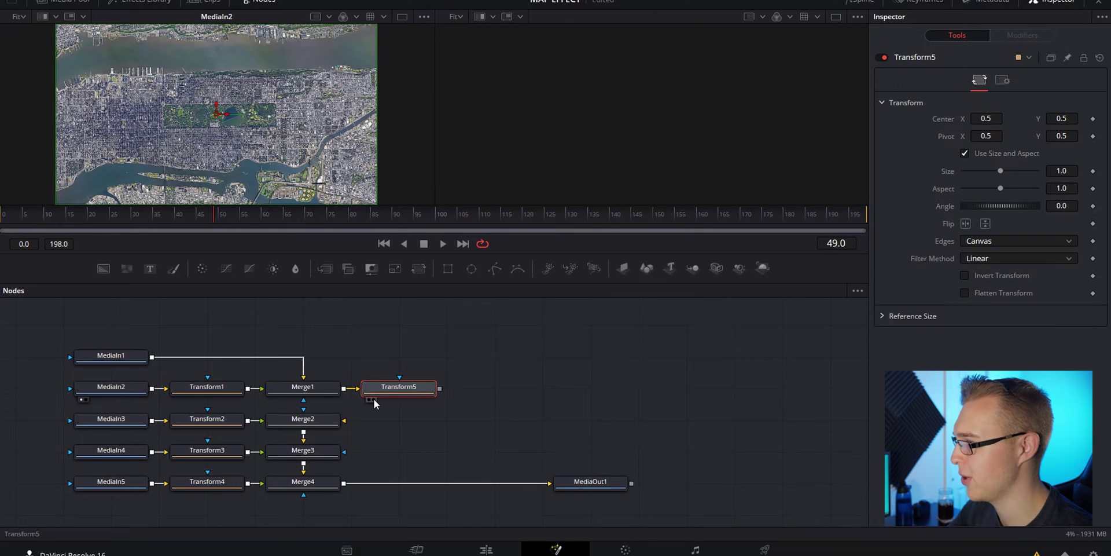
pyautogui.click(373, 399)
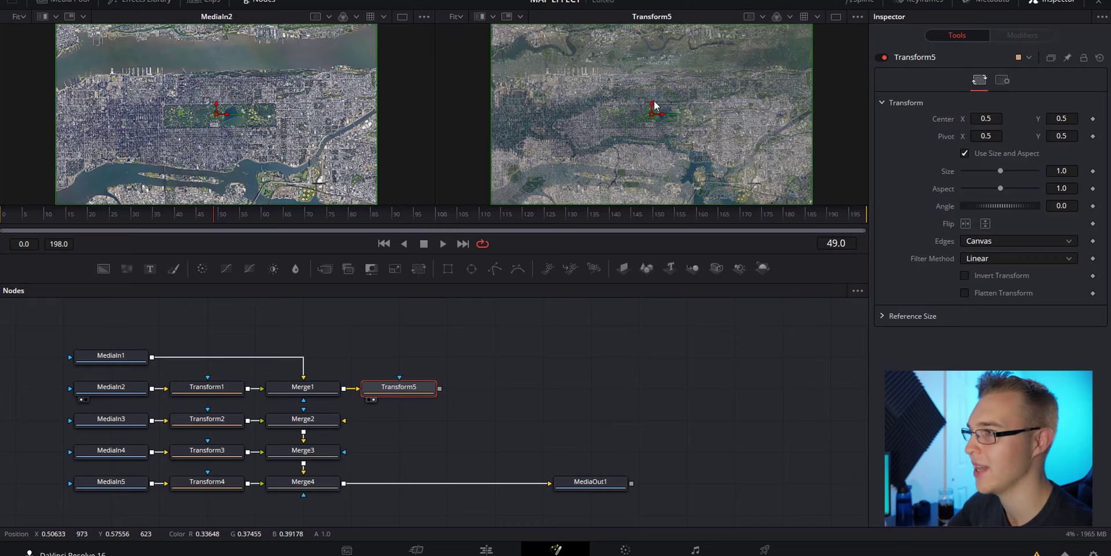
# Reduce Transform1's size to 0.28 to roughly fit the base map, and enlarge Transform5's size to 3.41 for a closer view
pyautogui.click(217, 394)
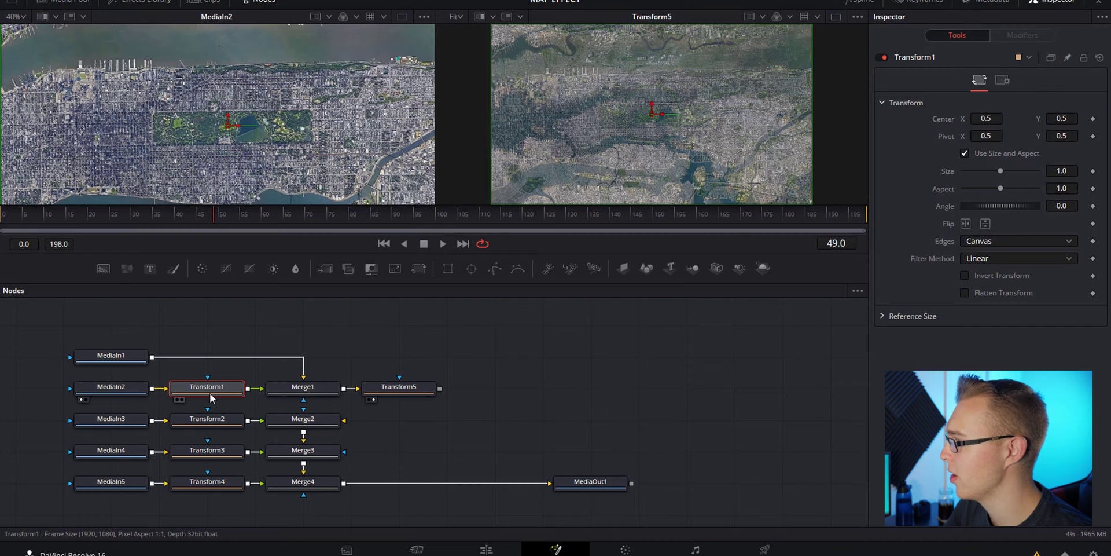
pyautogui.moveTo(1001, 171); pyautogui.dragTo(974, 171)
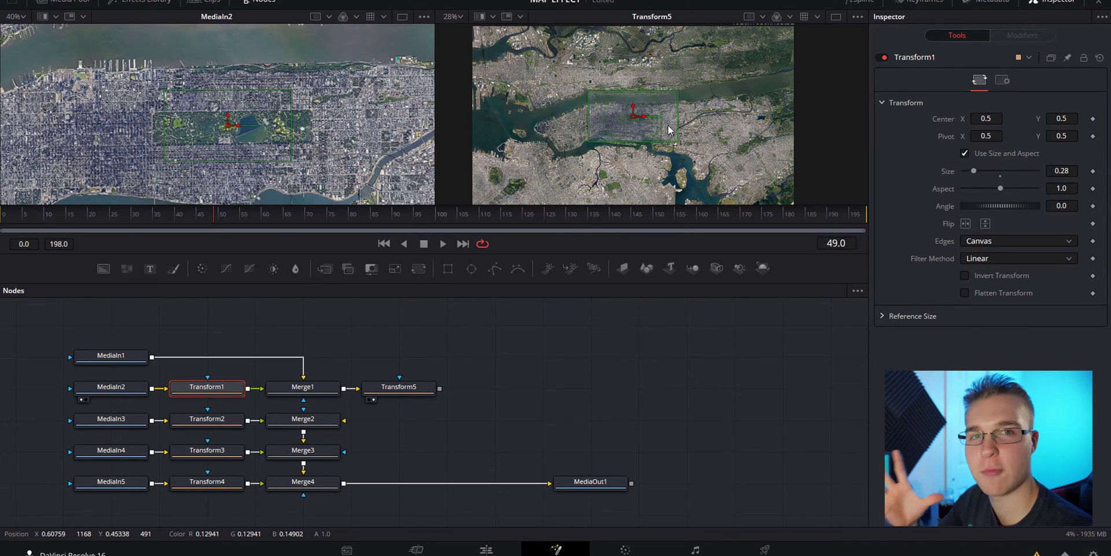
pyautogui.click(397, 388)
pyautogui.scroll(1, 406, 395)
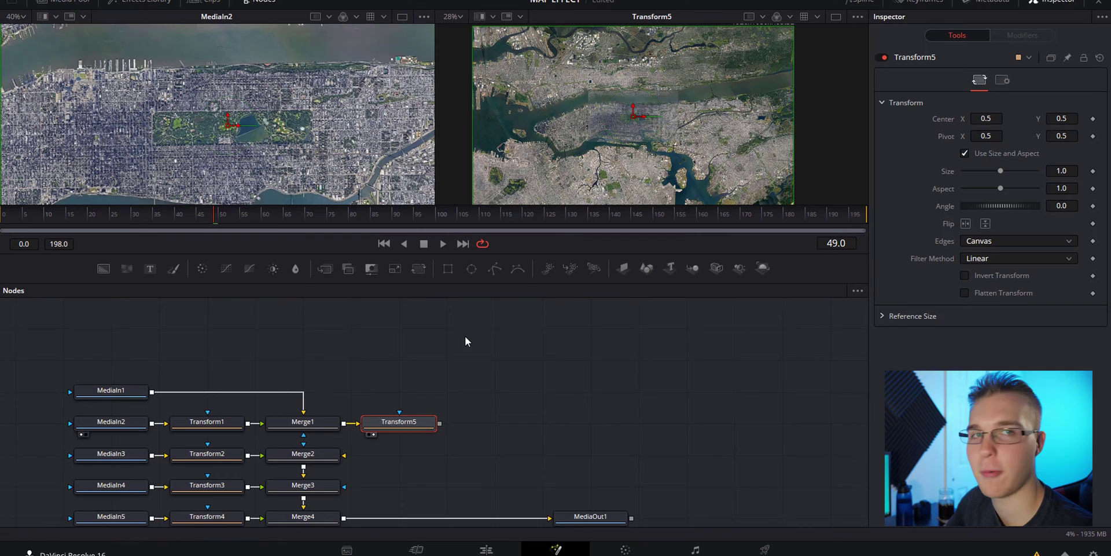
pyautogui.scroll(2, 673, 79)
pyautogui.moveTo(1002, 172); pyautogui.dragTo(1020, 170)
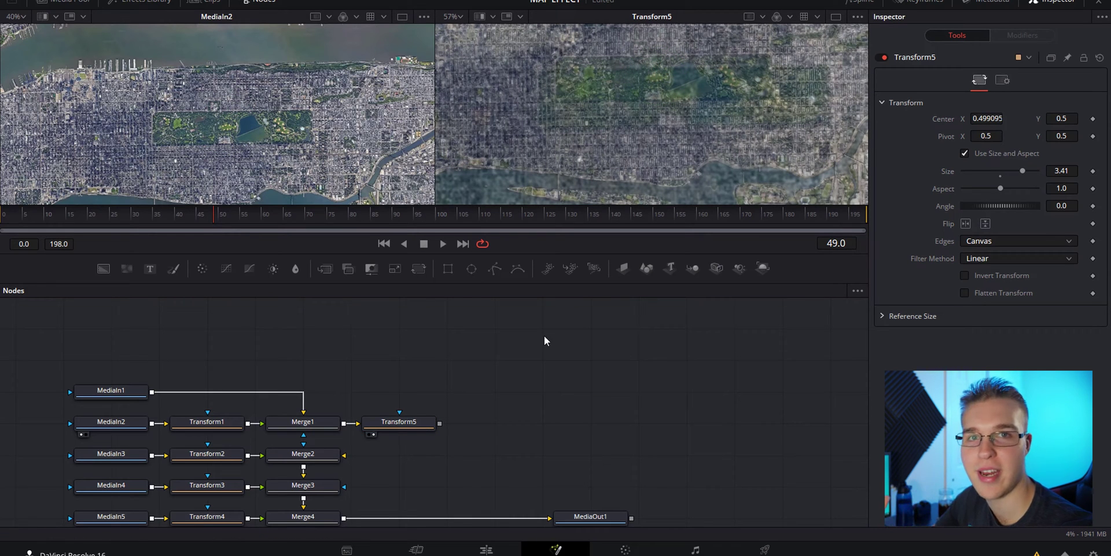
pyautogui.click(411, 426)
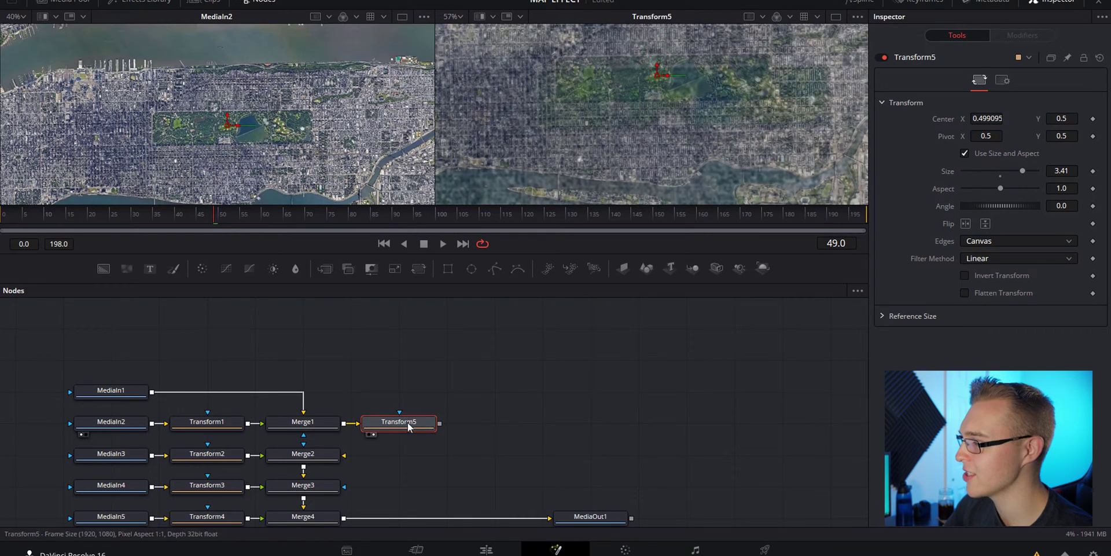
pyautogui.moveTo(663, 81); pyautogui.dragTo(670, 80)
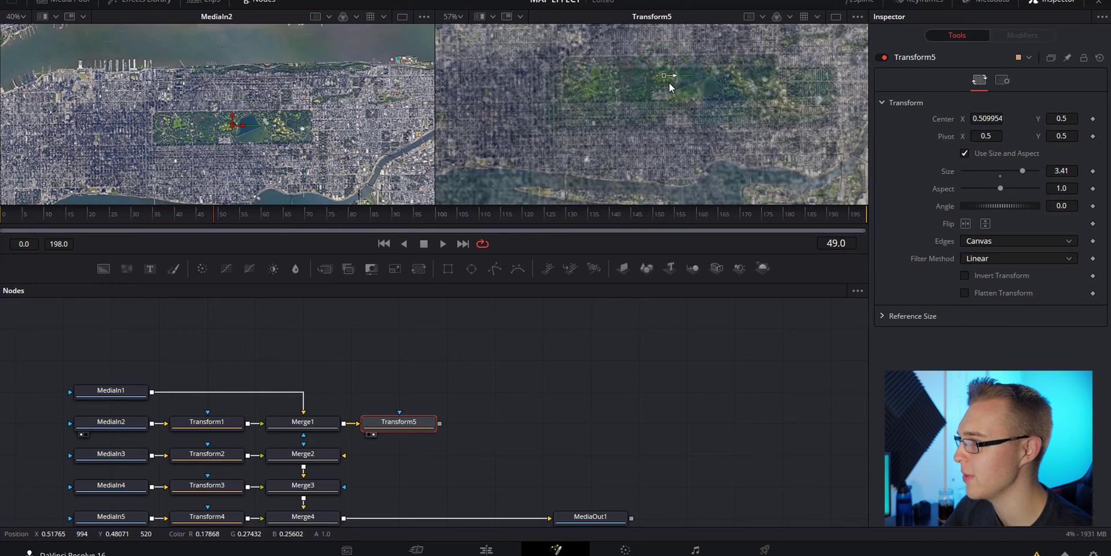
pyautogui.hotkey('ctrl', 'z')
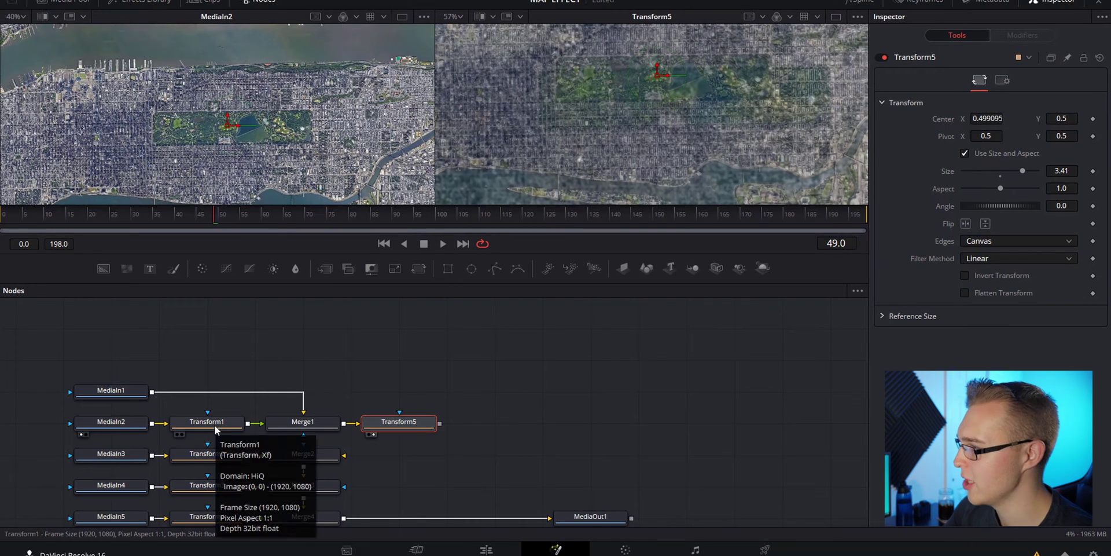
# Align MediaIn2 with the base map by setting Transform1's size to 0.378 and its center to X 0.508078, Y 0.485308
pyautogui.click(215, 425)
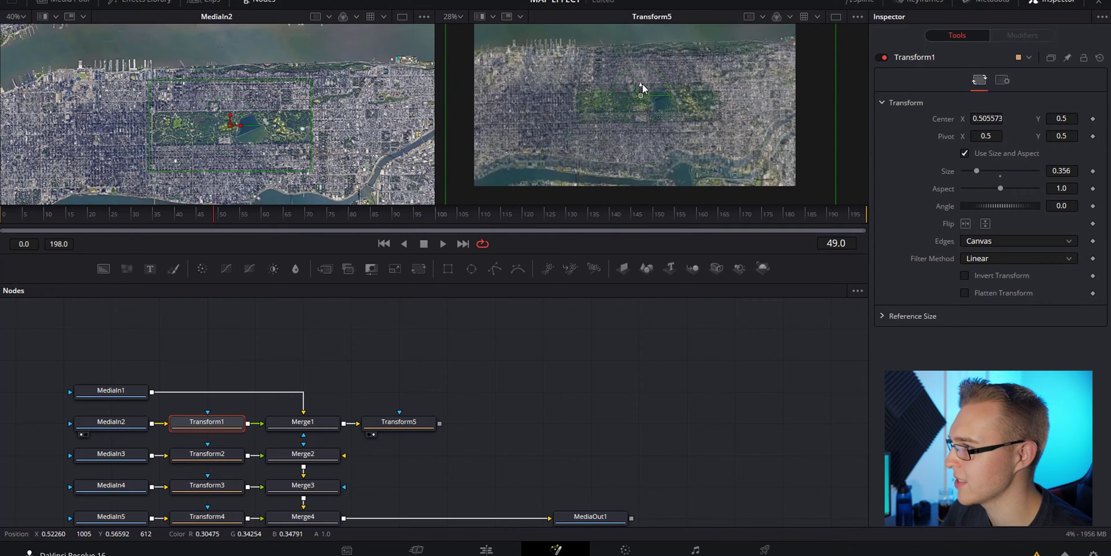
pyautogui.moveTo(642, 89); pyautogui.dragTo(648, 98)
pyautogui.scroll(2, 649, 99)
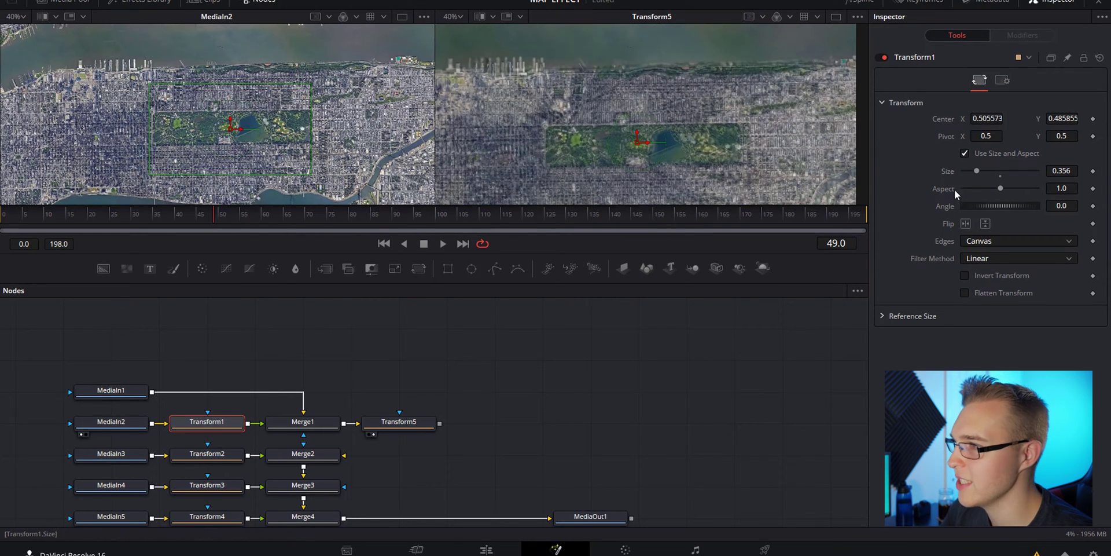
pyautogui.moveTo(1062, 171); pyautogui.dragTo(1066, 171)
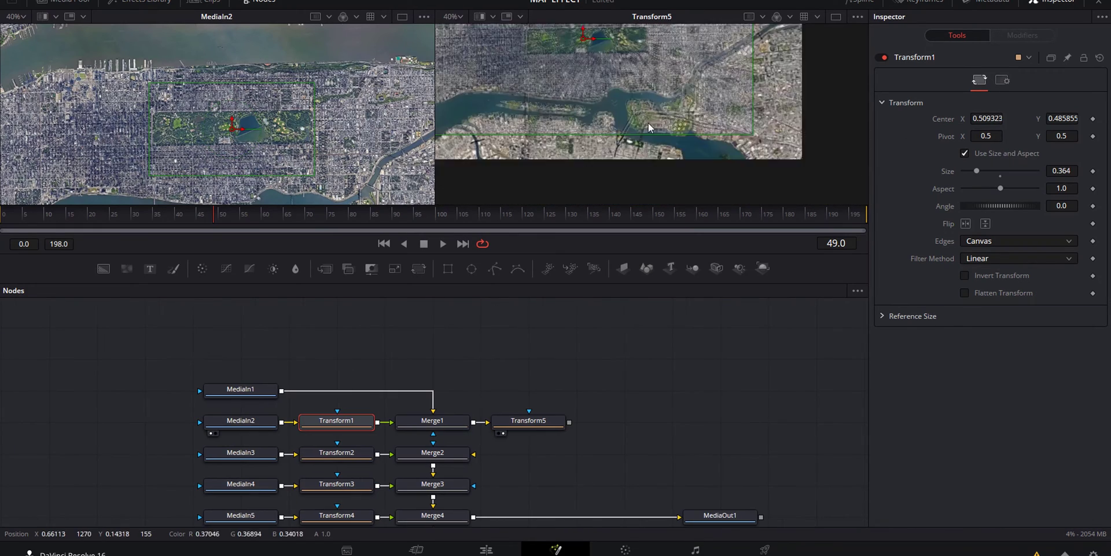
pyautogui.moveTo(592, 46); pyautogui.dragTo(636, 97)
pyautogui.click(1014, 173)
pyautogui.click(1014, 173)
pyautogui.scroll(2, 621, 61)
pyautogui.moveTo(636, 98); pyautogui.dragTo(635, 95)
pyautogui.scroll(-2, 672, 136)
pyautogui.click(1014, 173)
pyautogui.moveTo(744, 169); pyautogui.dragTo(764, 166)
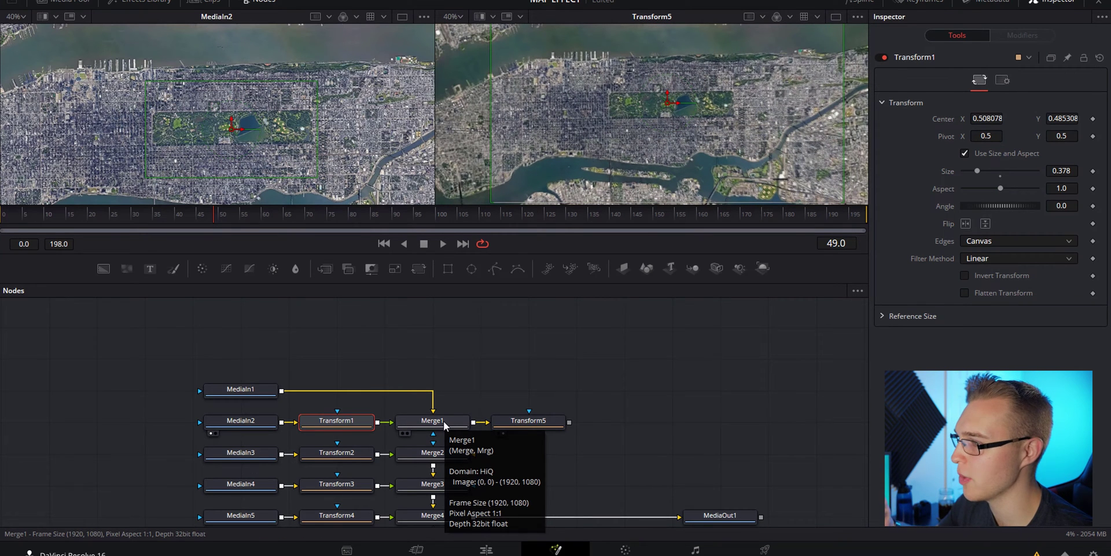
# Set Merge1's Blend back to 1.0 and inspect the edges of the overlaid image
pyautogui.click(444, 423)
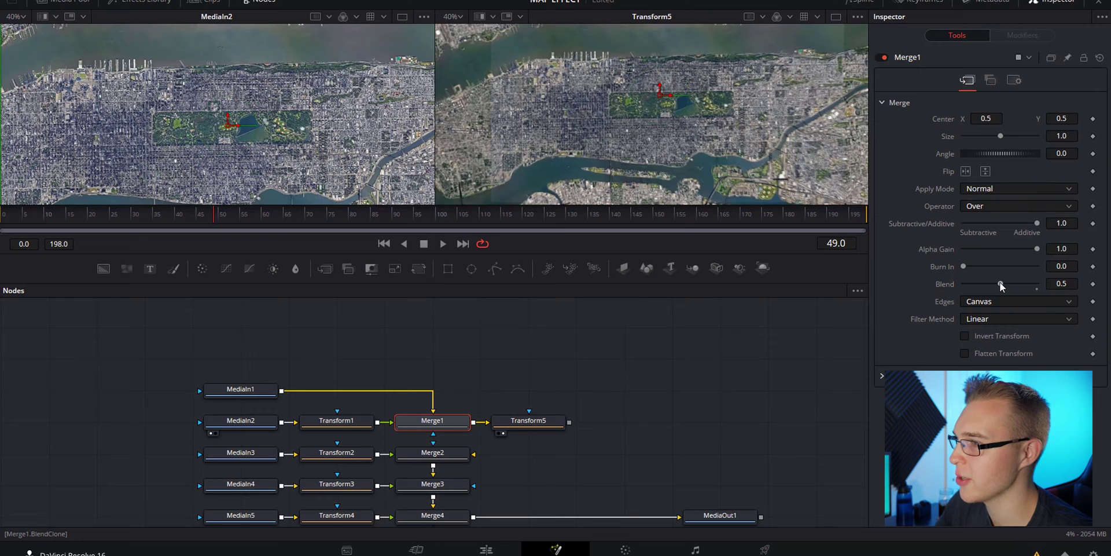
pyautogui.moveTo(1001, 286); pyautogui.dragTo(1057, 289)
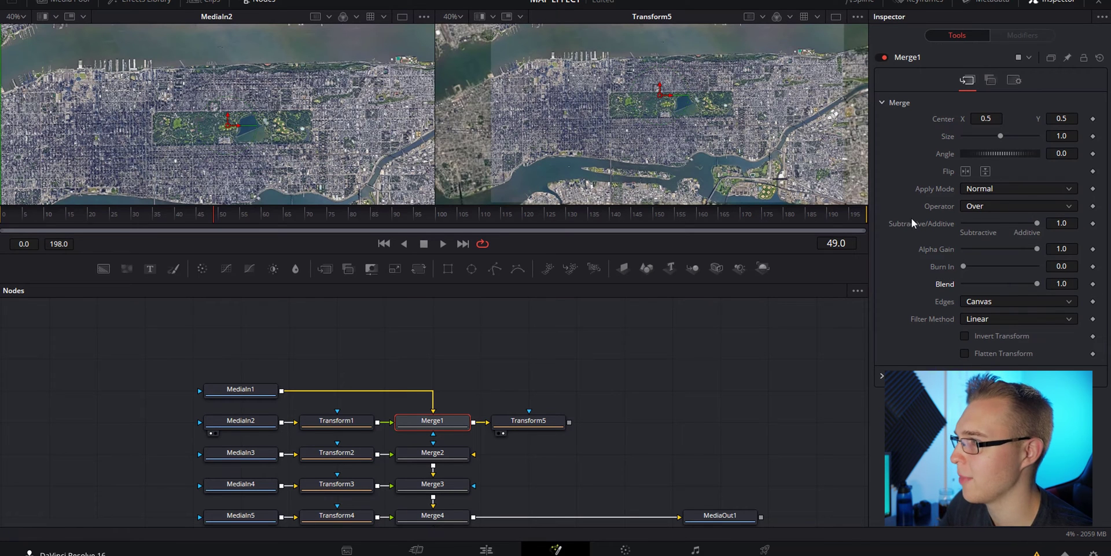
pyautogui.scroll(-2, 526, 101)
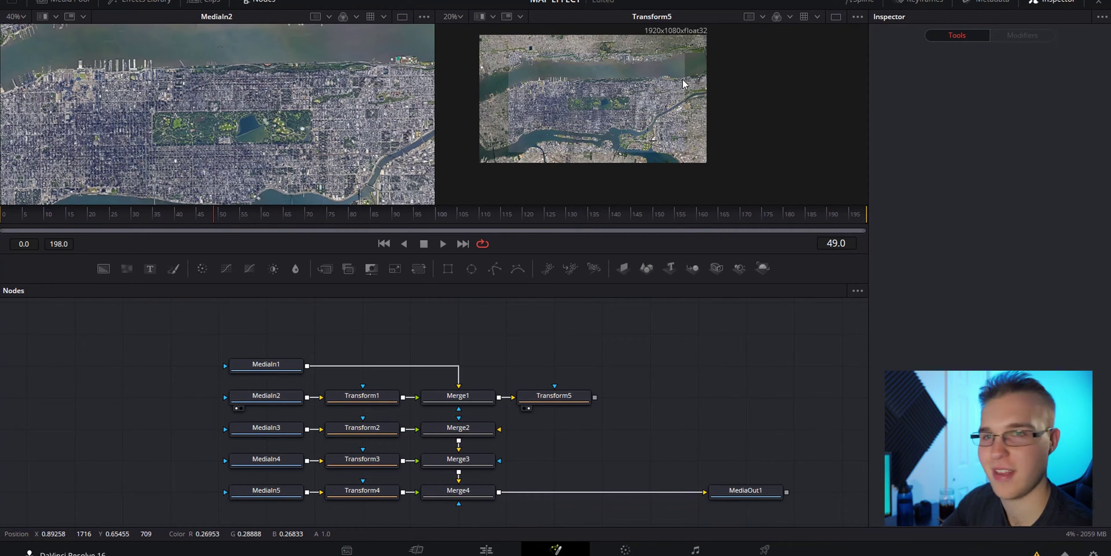
# Mask MediaIn2 with a Rectangle node of width 0.866 and height 0.929, with a soft edge of 0.0866
pyautogui.moveTo(383, 285); pyautogui.dragTo(238, 401)
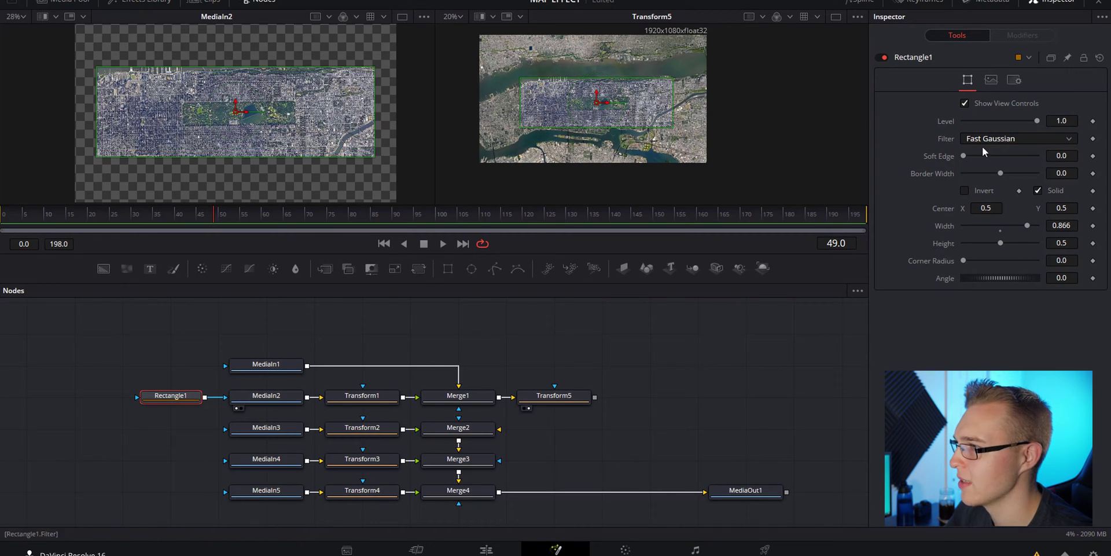
pyautogui.moveTo(963, 156); pyautogui.dragTo(996, 161)
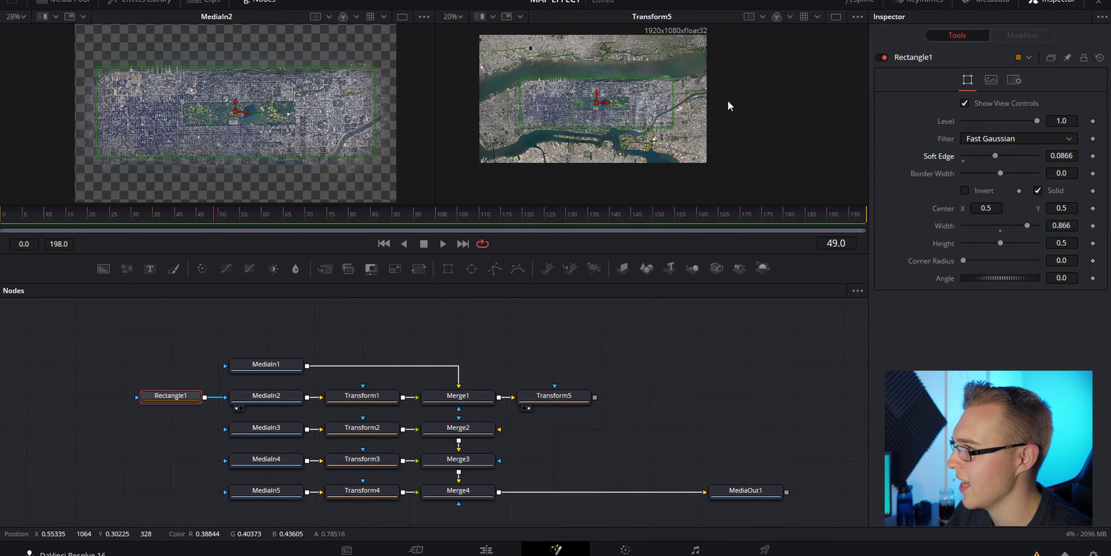
pyautogui.scroll(3, 682, 106)
pyautogui.scroll(-2, 675, 109)
pyautogui.moveTo(587, 111); pyautogui.dragTo(623, 140)
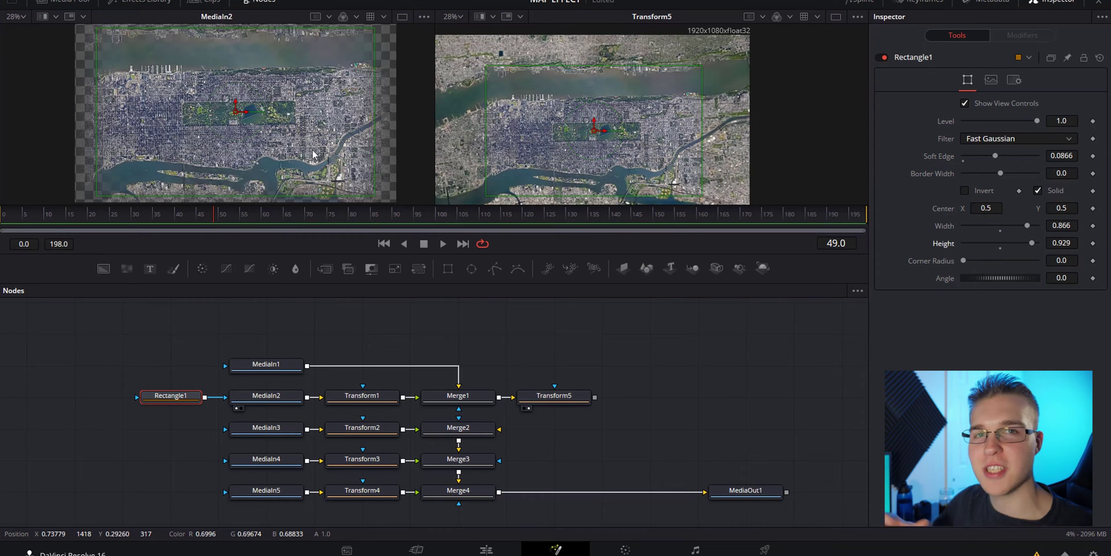
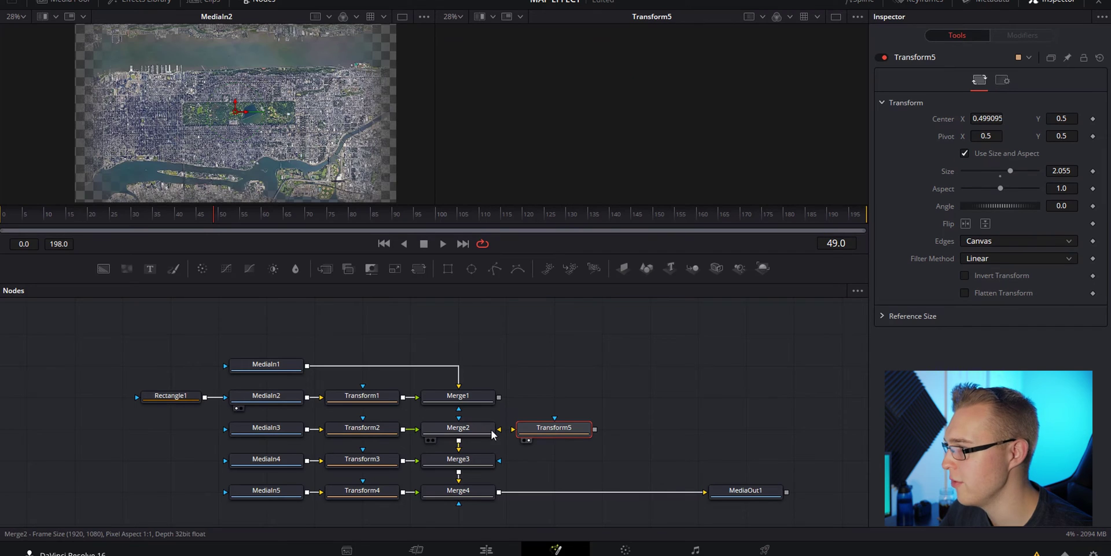
# Connect Merge1's output to Merge2 and Merge2's output to Transform5, and show MediaIn3 in the first viewer
pyautogui.moveTo(500, 397); pyautogui.dragTo(460, 431)
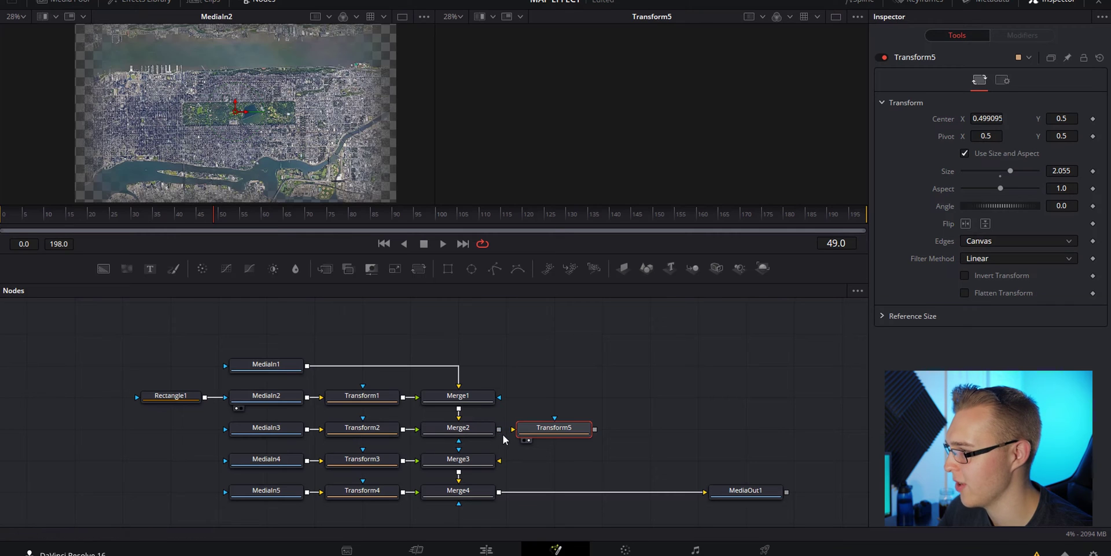
pyautogui.moveTo(499, 431); pyautogui.dragTo(558, 430)
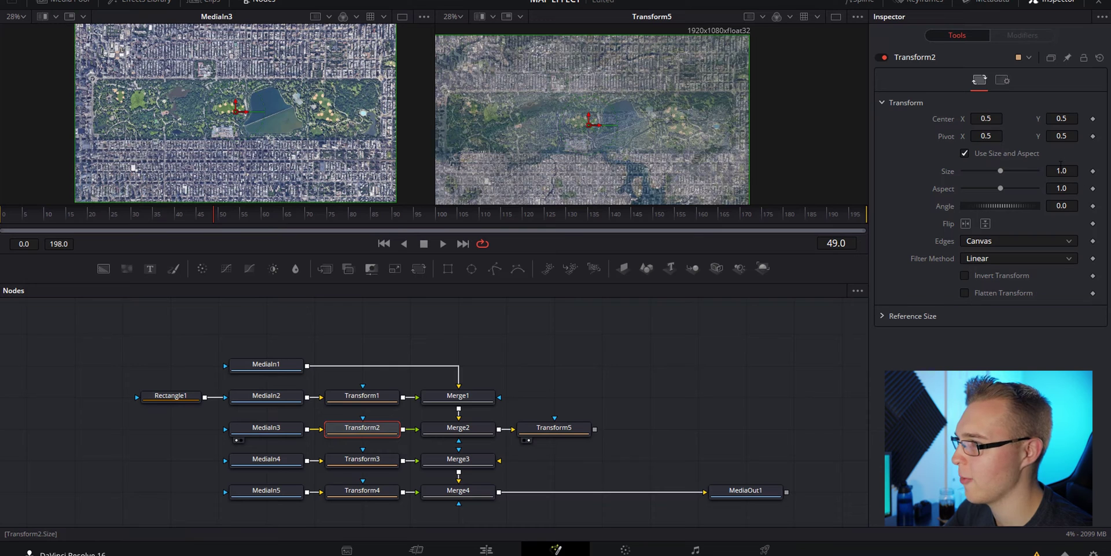
# Align MediaIn3 with the map beneath by setting Transform2's size to 0.142 and center to X 0.512826, Y 0.480657, using an enlarged Transform5
pyautogui.moveTo(1064, 170); pyautogui.dragTo(959, 170)
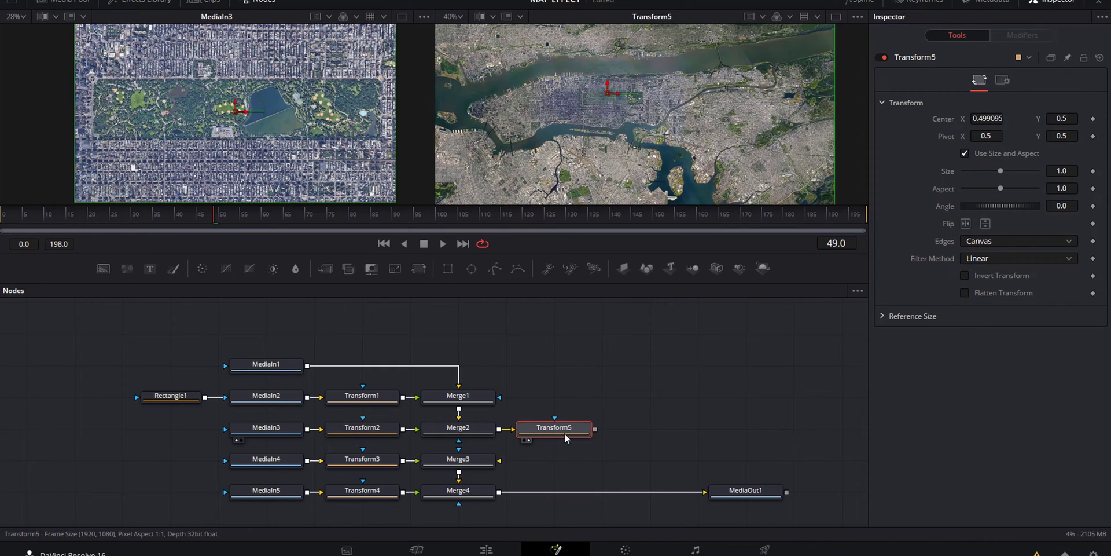
pyautogui.moveTo(1002, 171); pyautogui.dragTo(1019, 172)
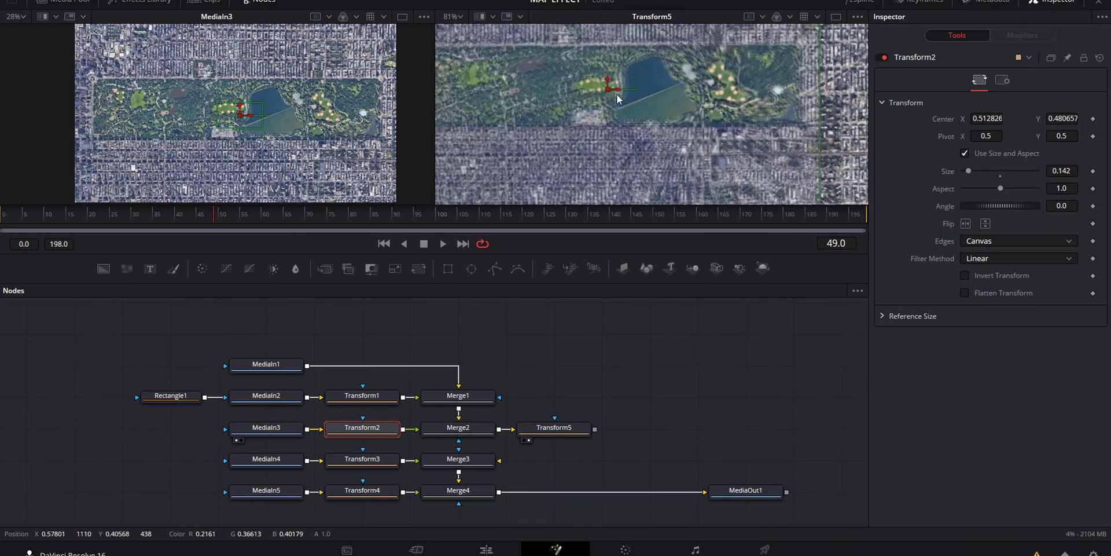
pyautogui.scroll(-2, 694, 125)
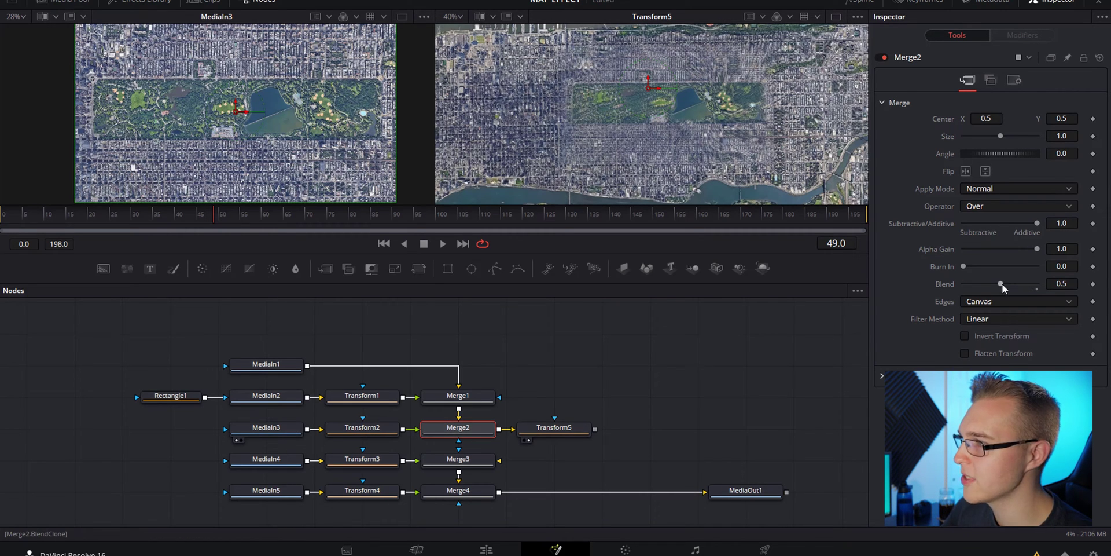
# Vary Merge2's Blend between 0.0 and 1.0 to check the overlay, and refine Transform2 to size 0.148, angle 0.7 and center X 0.511613
pyautogui.moveTo(1004, 283); pyautogui.dragTo(963, 285)
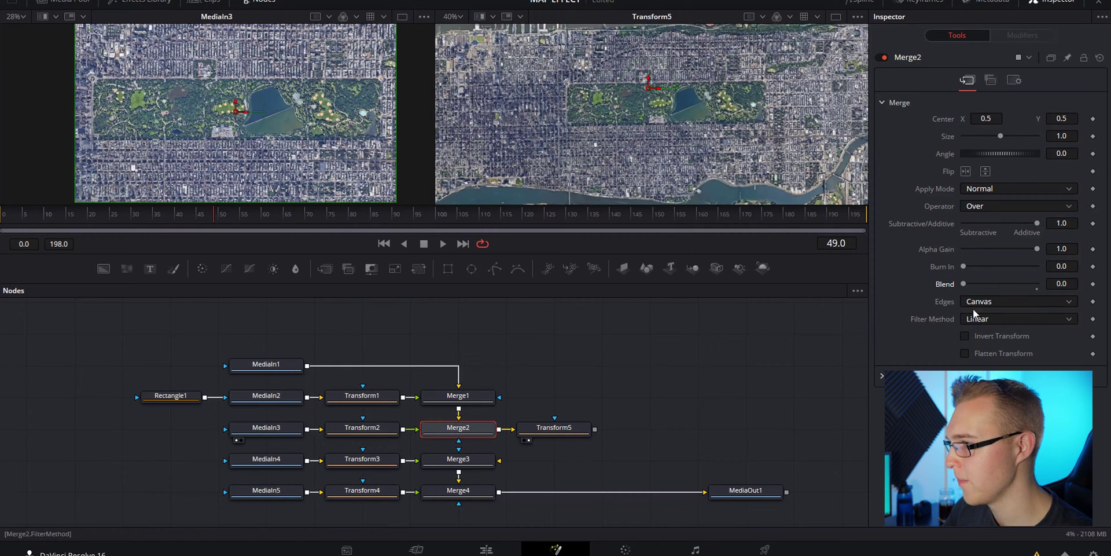
pyautogui.moveTo(964, 284); pyautogui.dragTo(1074, 286)
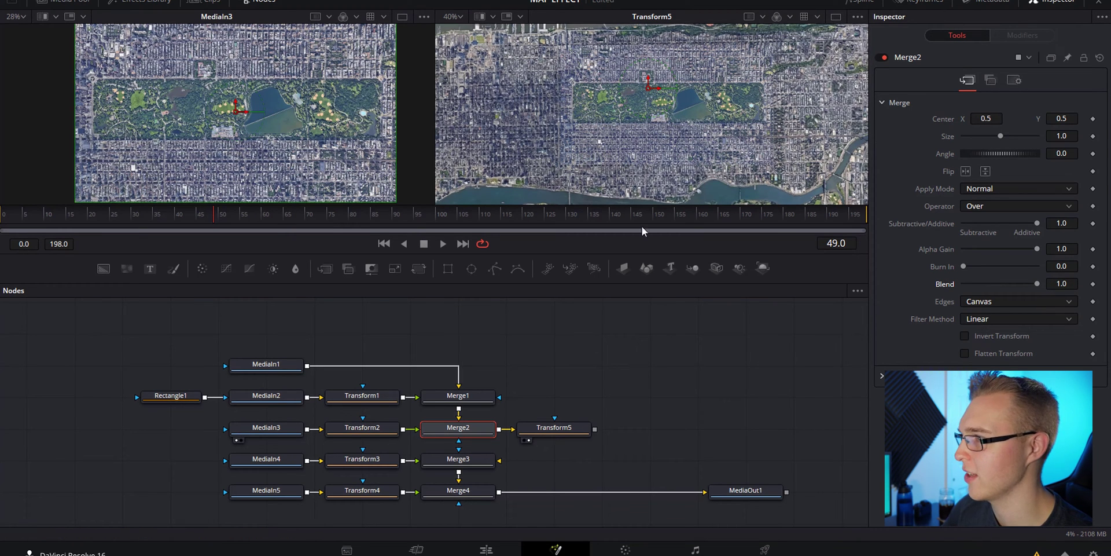
pyautogui.moveTo(1037, 283); pyautogui.dragTo(1003, 327)
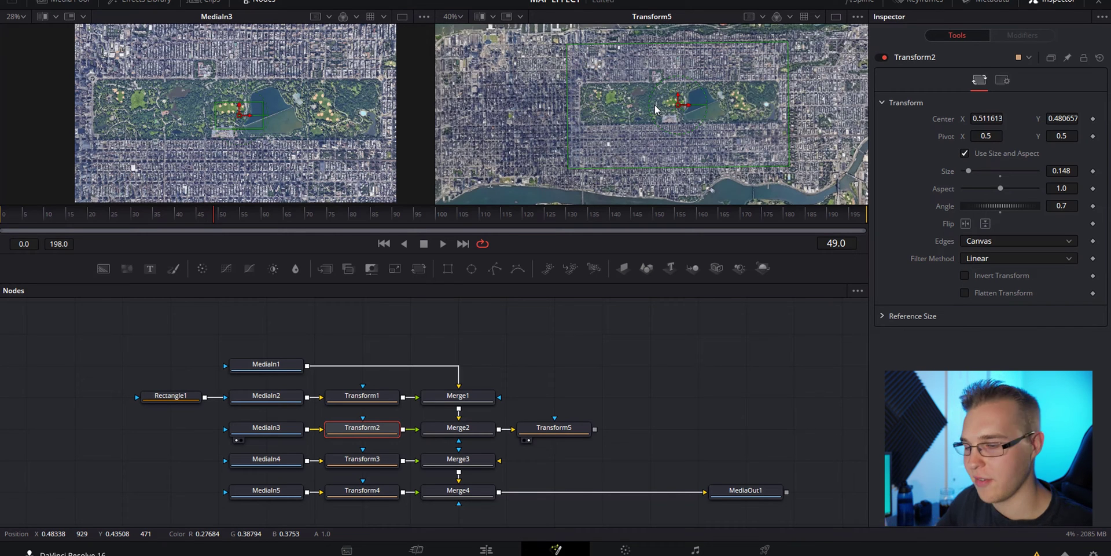
# Mask MediaIn3 with a Rectangle node of width 0.938, height 0.847 and soft edge 0.1307, and set Merge2's Blend to 1.0
pyautogui.moveTo(450, 272); pyautogui.dragTo(266, 428)
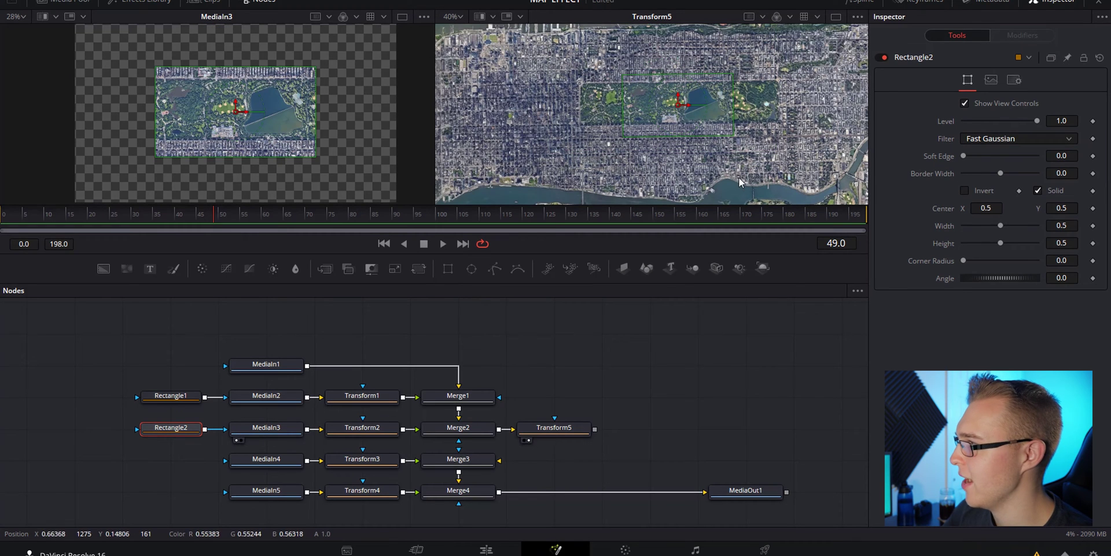
pyautogui.moveTo(733, 136); pyautogui.dragTo(783, 158)
pyautogui.moveTo(961, 155); pyautogui.dragTo(1010, 164)
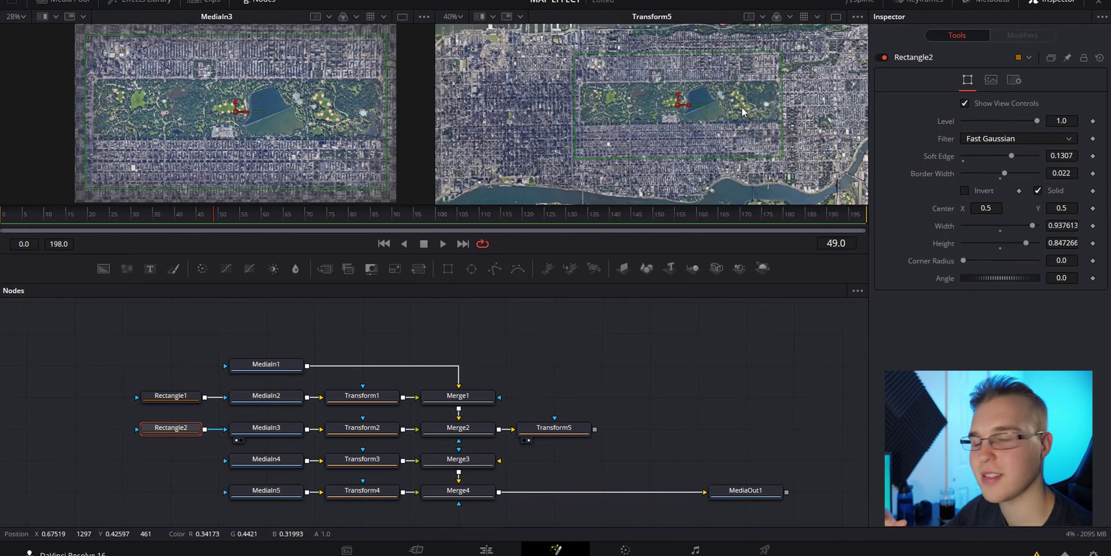
pyautogui.click(458, 428)
pyautogui.moveTo(1037, 284)
pyautogui.mouseDown()
pyautogui.moveTo(1007, 284)
pyautogui.moveTo(1037, 284)
pyautogui.mouseUp()
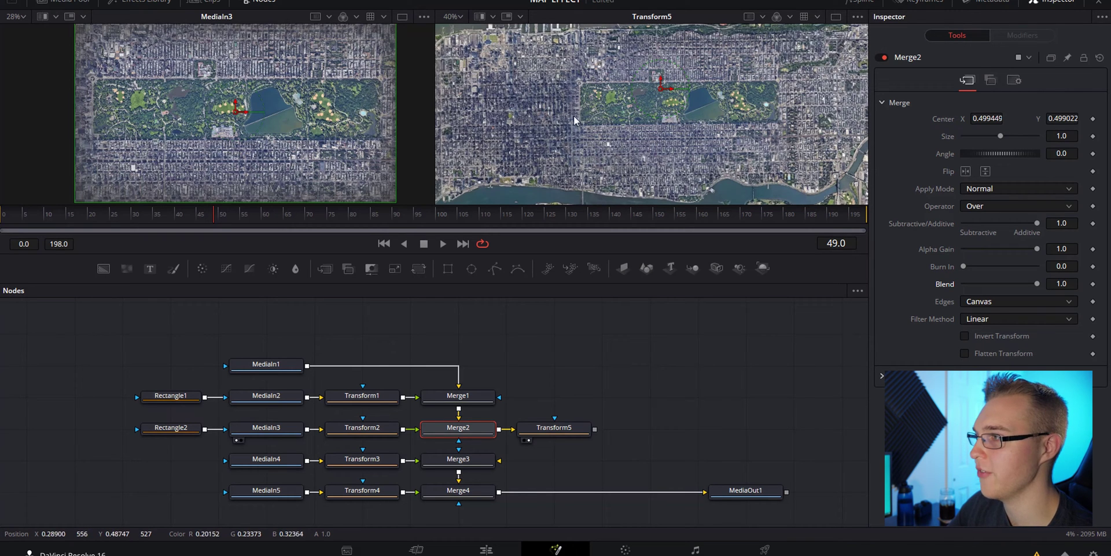
# Connect Merge2's output to Merge3 and Merge3's output to Transform5, then add Transform6 after Transform5 and show it in the second viewer
pyautogui.click(573, 432)
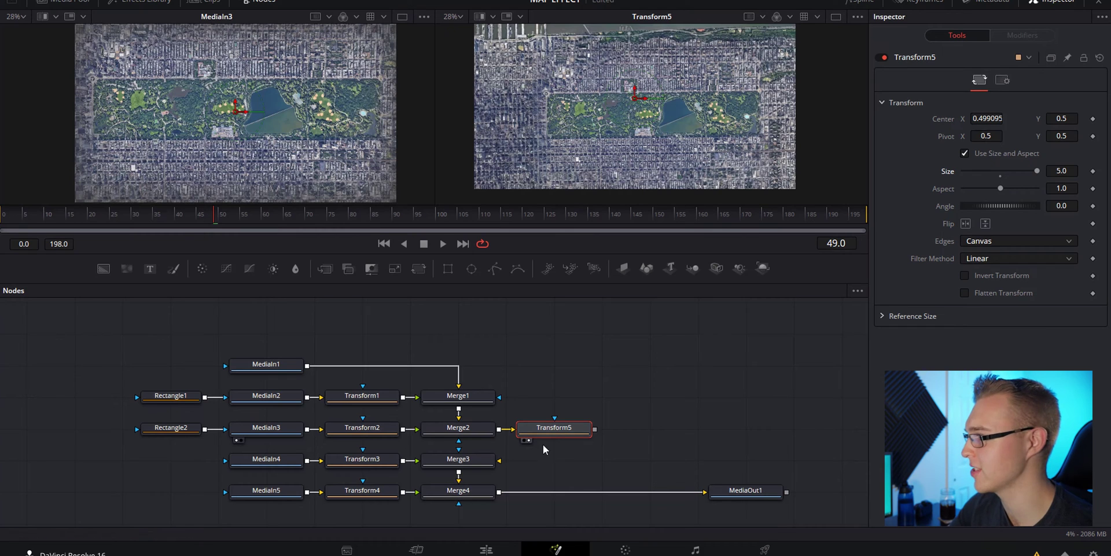
pyautogui.hotkey('ctrl', 'z')
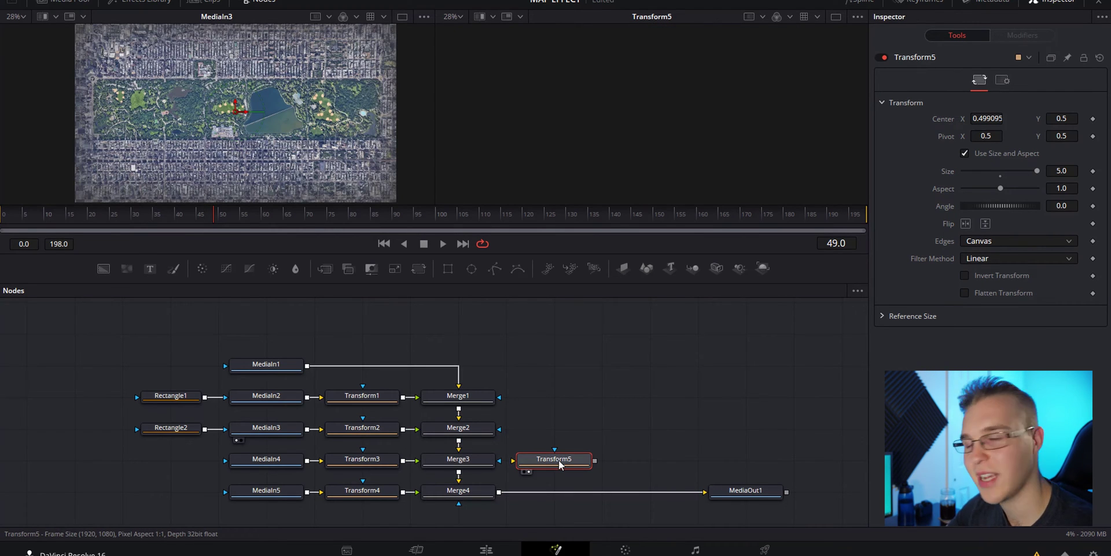
pyautogui.moveTo(499, 463); pyautogui.dragTo(531, 460)
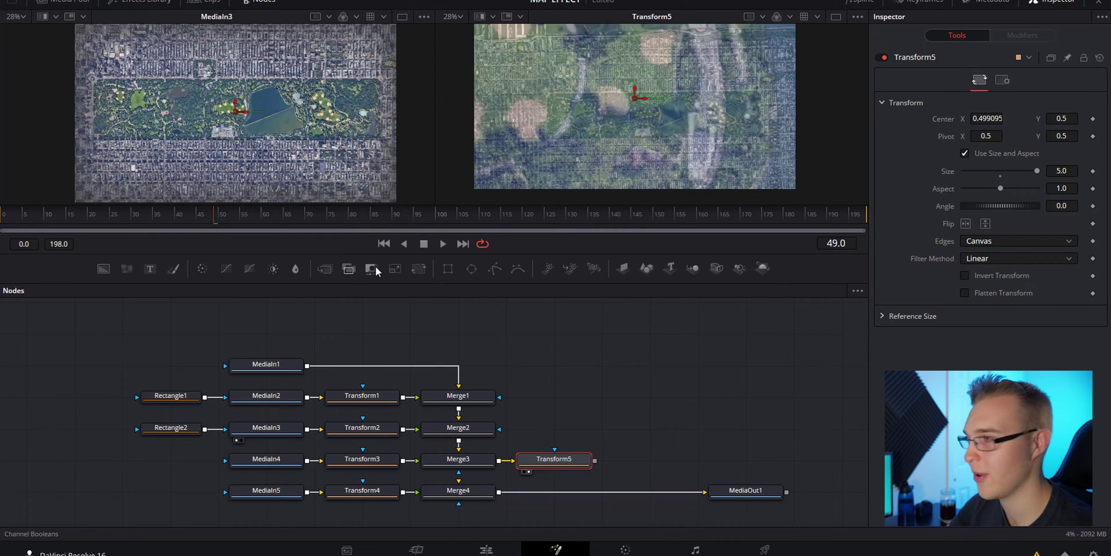
pyautogui.click(418, 269)
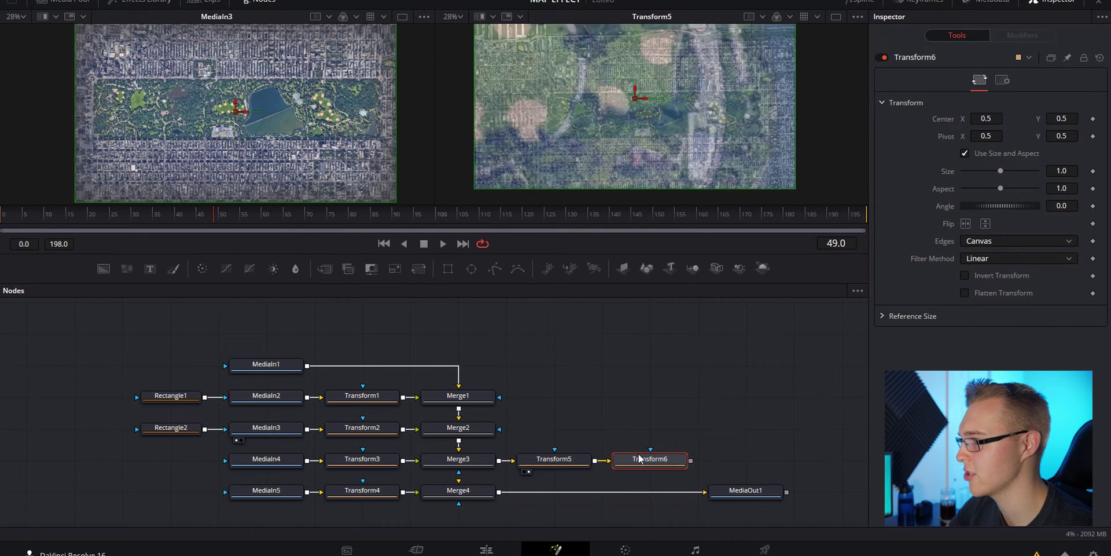
pyautogui.click(625, 472)
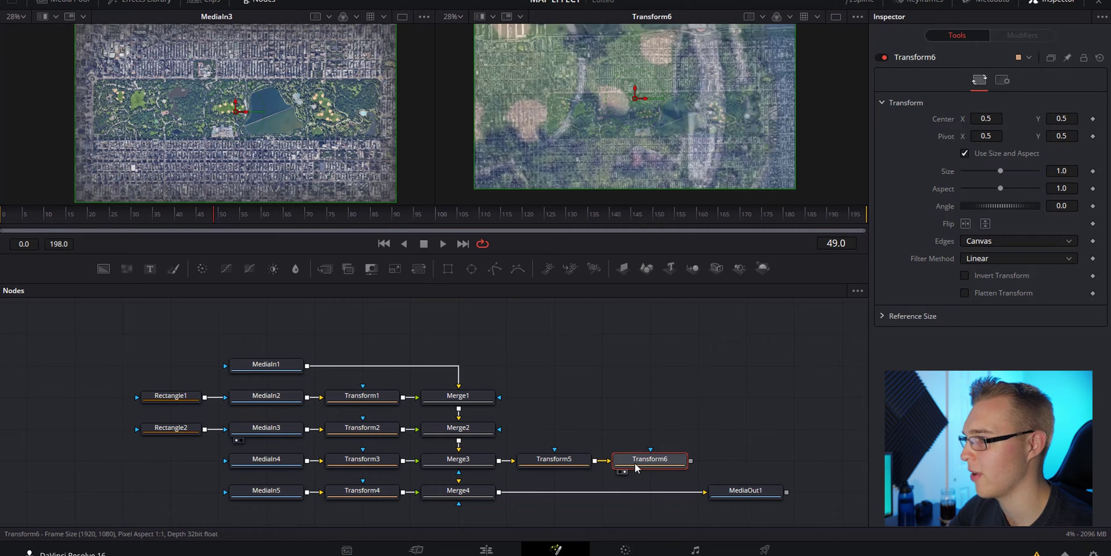
# Align MediaIn4 with the map beneath by setting Transform3's size to 0.054 and center to X 0.513419, Y 0.481387
pyautogui.moveTo(1000, 169); pyautogui.dragTo(999, 200)
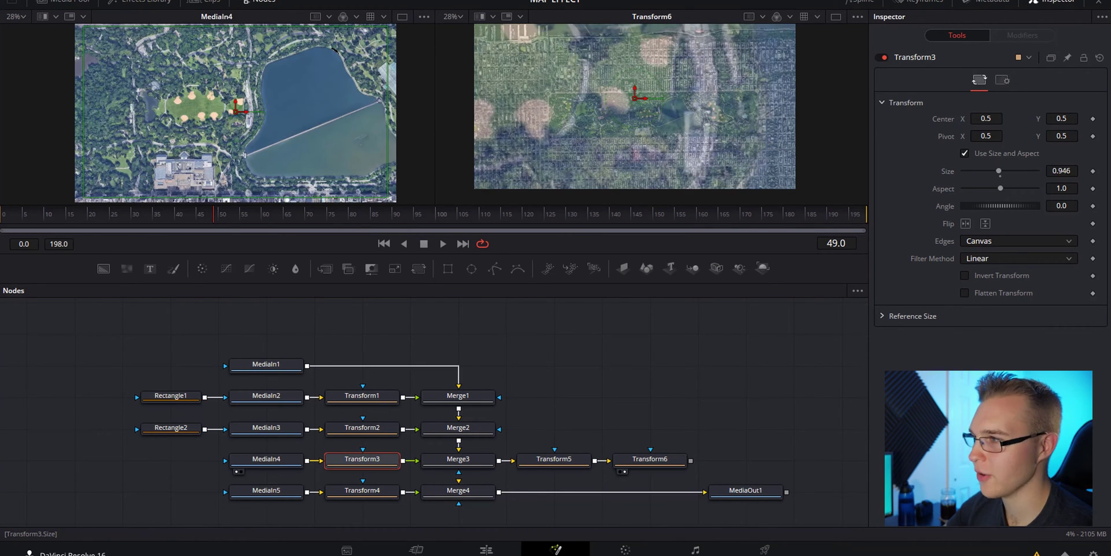
pyautogui.moveTo(999, 171); pyautogui.dragTo(965, 171)
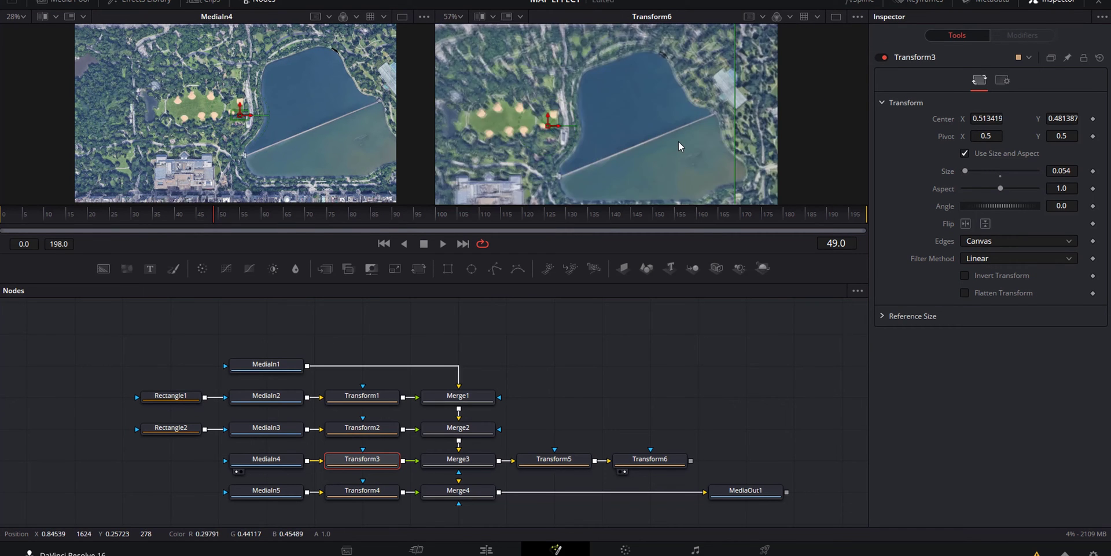
pyautogui.scroll(-2, 678, 141)
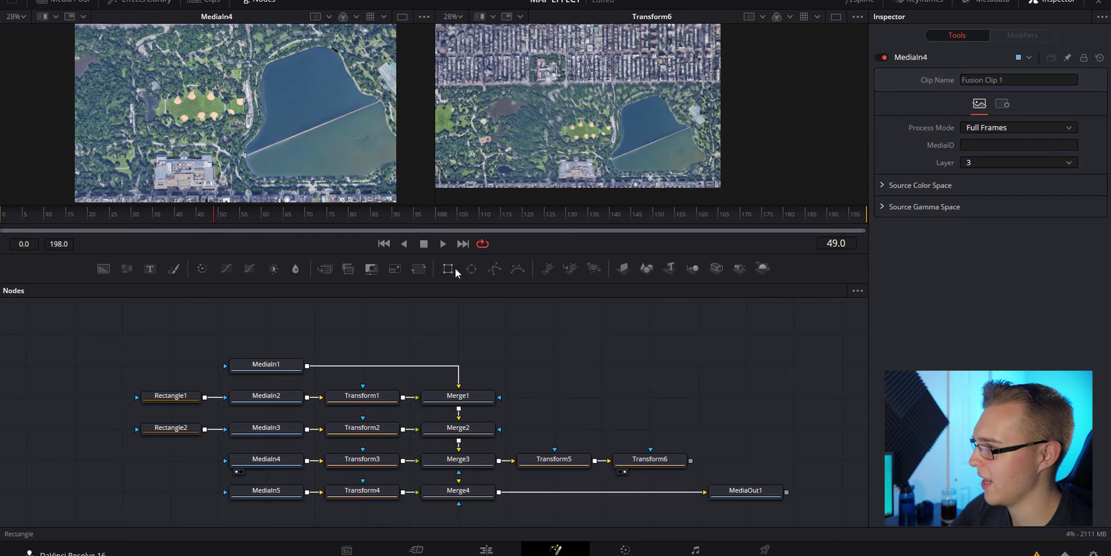
# Mask MediaIn4 with a Rectangle node of width 0.967, height 0.789 and soft edge 0.0646, and raise Merge3's Blend to its maximum
pyautogui.moveTo(448, 269); pyautogui.dragTo(237, 467)
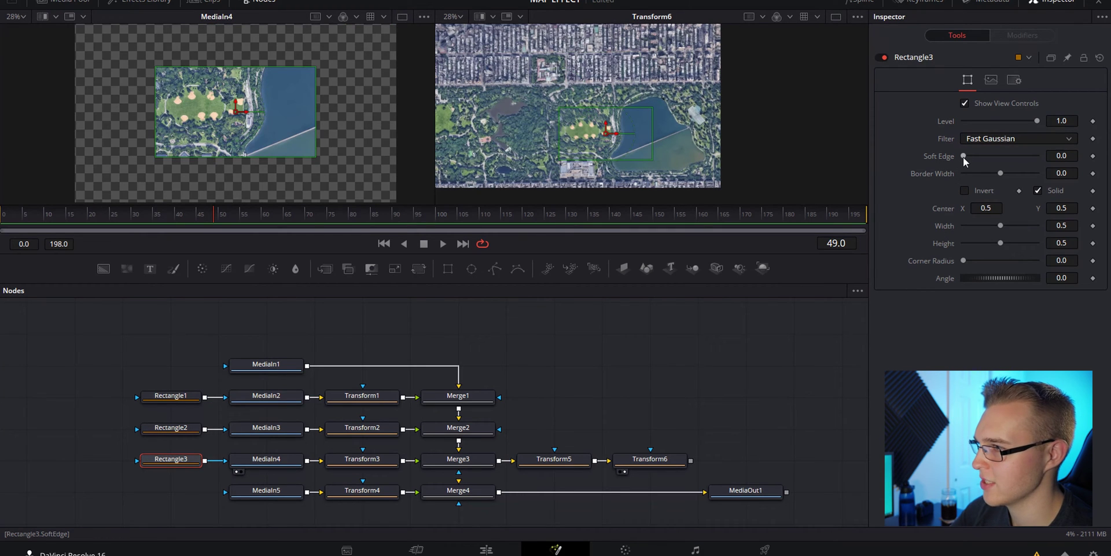
pyautogui.moveTo(965, 156); pyautogui.dragTo(988, 157)
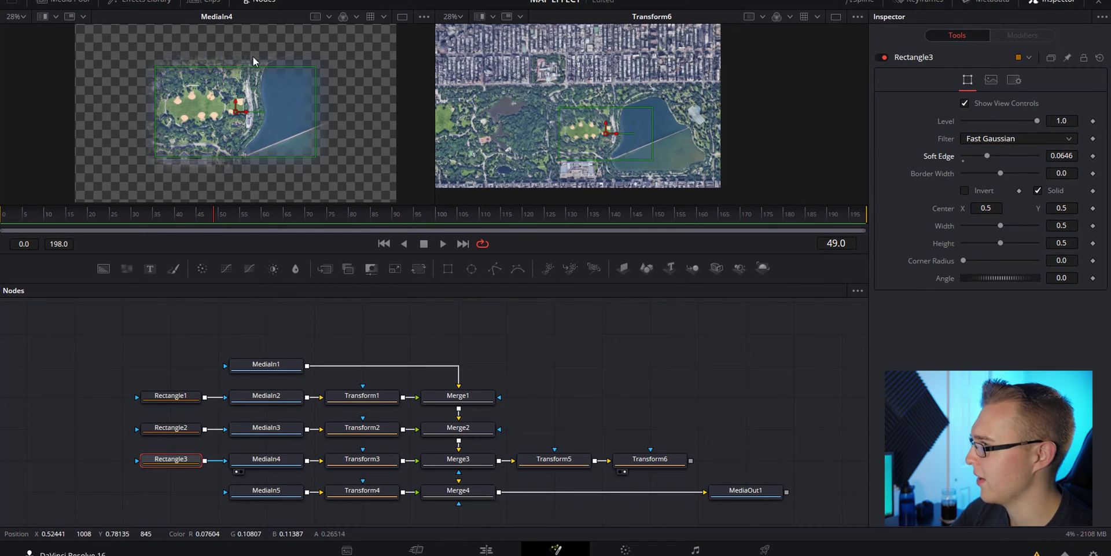
pyautogui.moveTo(275, 65); pyautogui.dragTo(271, 39)
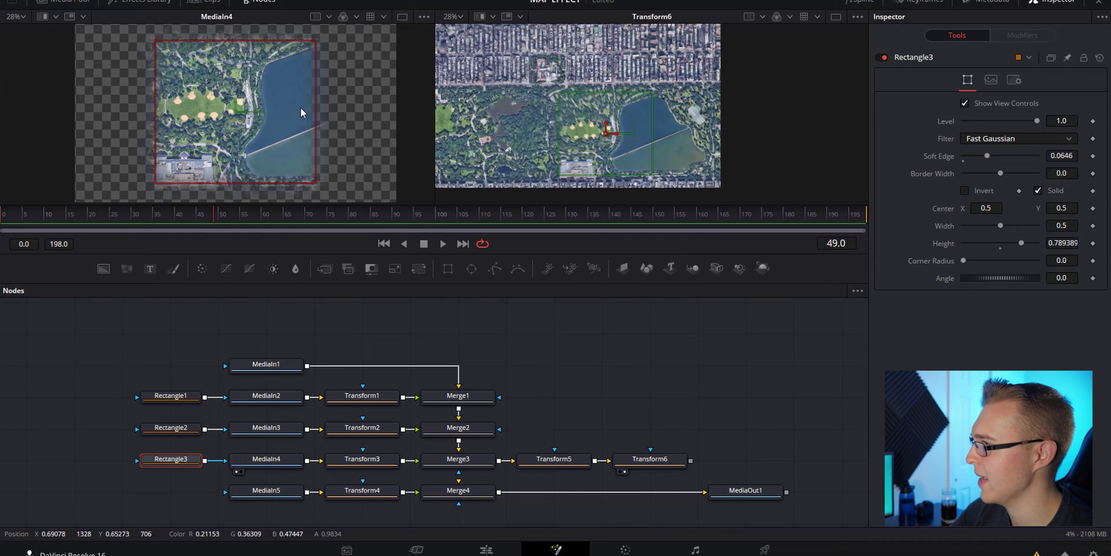
pyautogui.moveTo(318, 114); pyautogui.dragTo(391, 112)
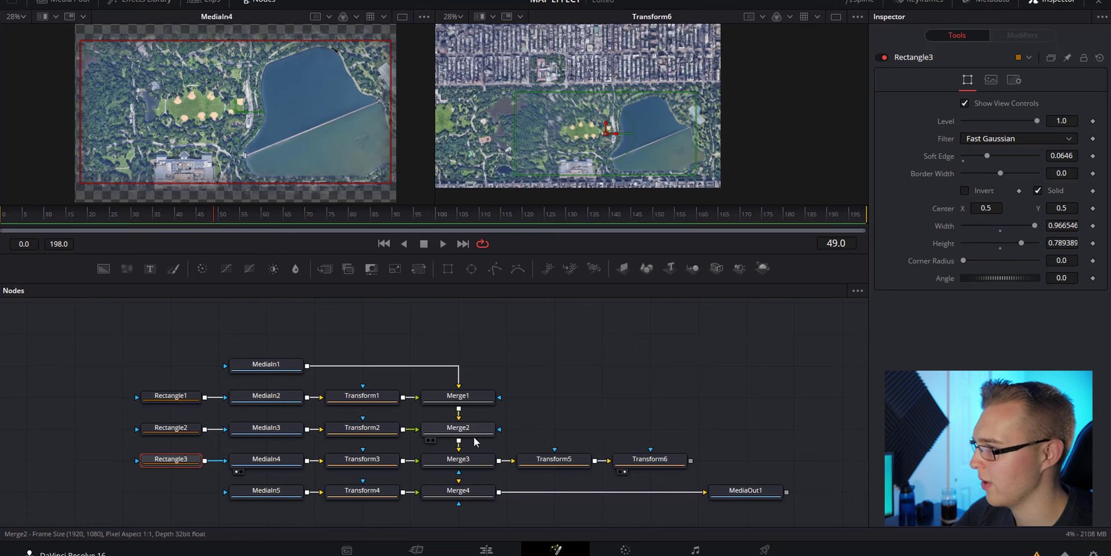
pyautogui.click(456, 458)
pyautogui.moveTo(1010, 284); pyautogui.dragTo(1037, 284)
# Connect Merge3's output to Merge4 and Merge4's output to Transform5, and show MediaIn5 in the first viewer
pyautogui.scroll(4, 510, 119)
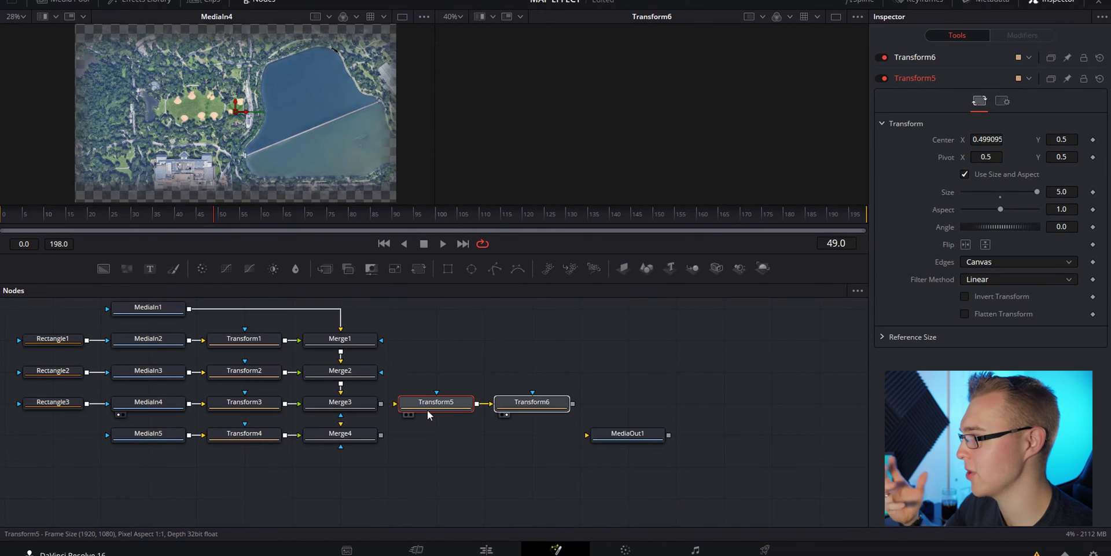
pyautogui.moveTo(428, 410); pyautogui.dragTo(435, 438)
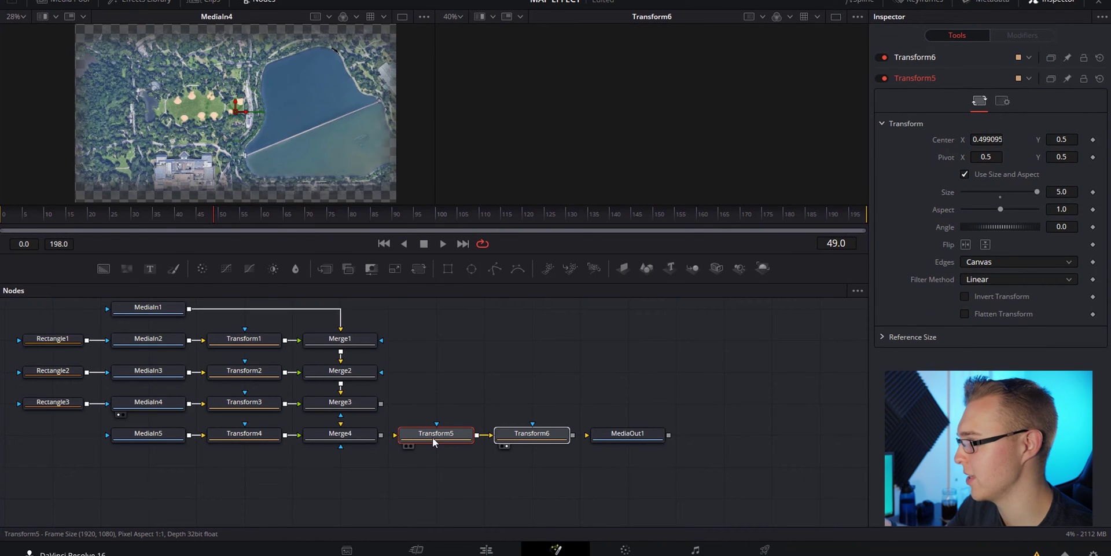
pyautogui.moveTo(381, 402); pyautogui.dragTo(344, 435)
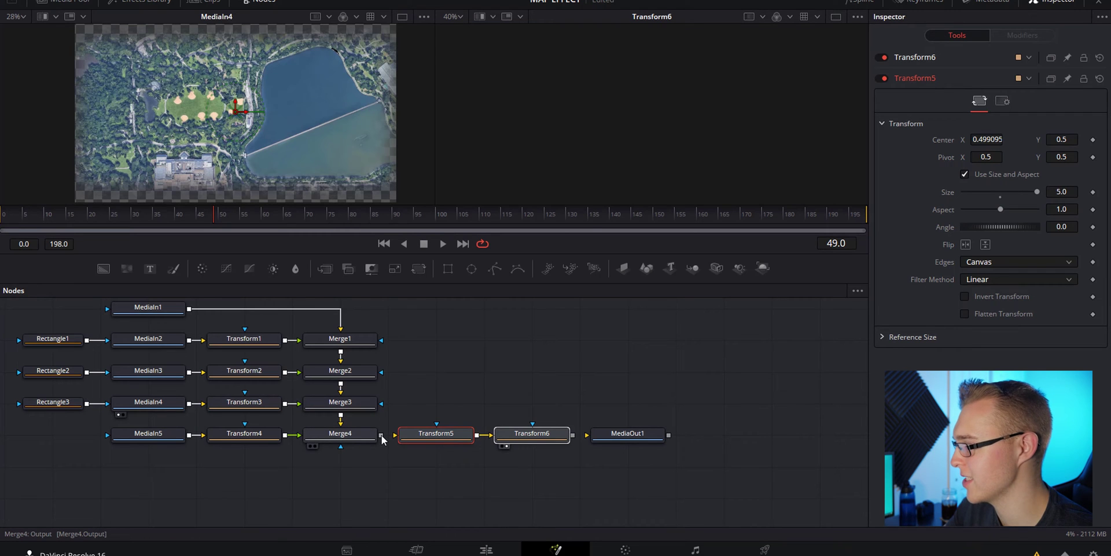
pyautogui.moveTo(381, 436); pyautogui.dragTo(410, 447)
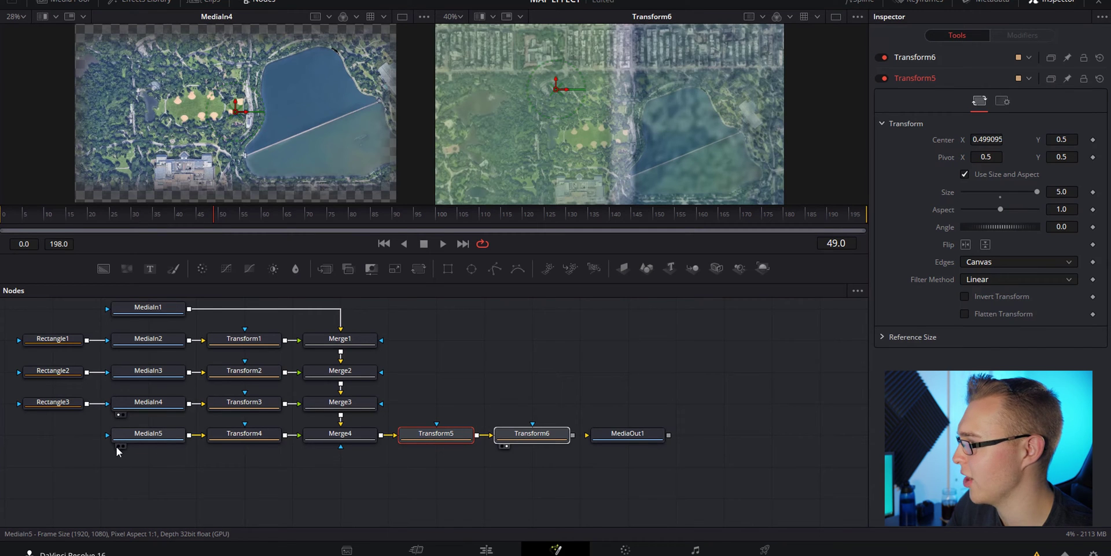
pyautogui.click(118, 446)
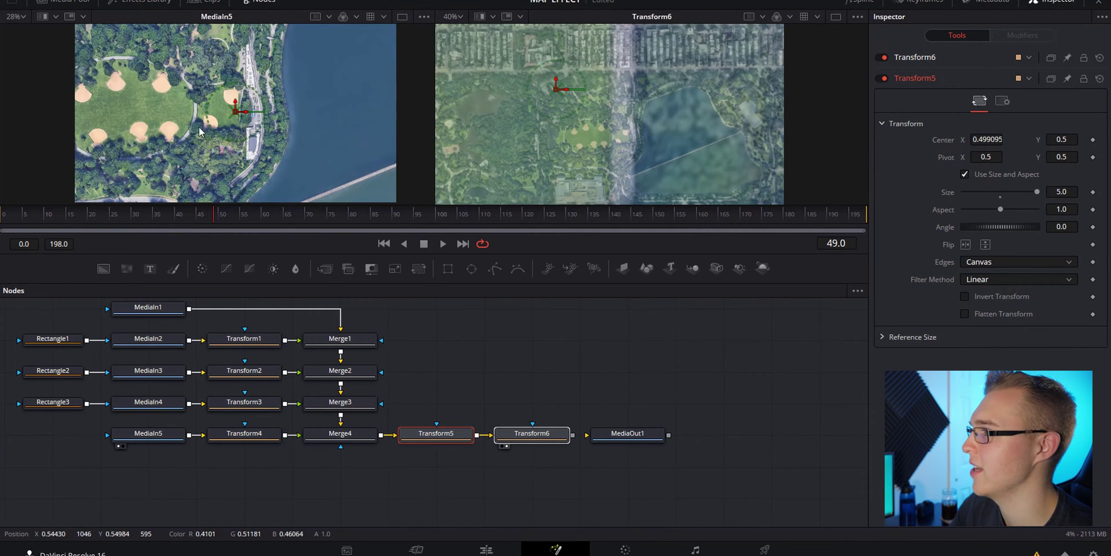
# Align MediaIn5 with the map beneath by setting Transform4's size to 0.022 and center to X 0.514371, Y 0.482507
pyautogui.click(254, 439)
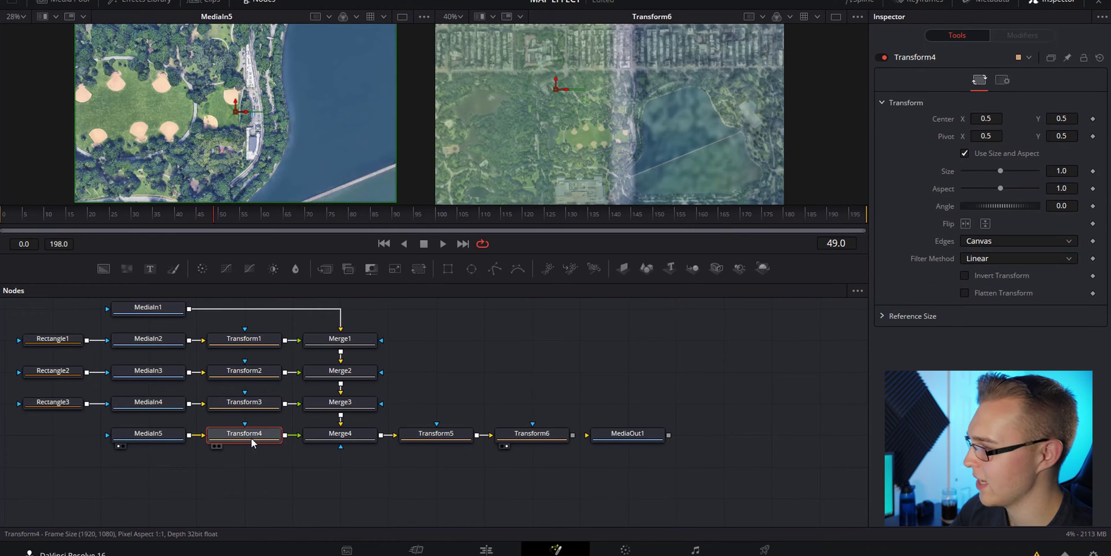
pyautogui.moveTo(1001, 170); pyautogui.dragTo(965, 170)
pyautogui.moveTo(579, 91); pyautogui.dragTo(633, 133)
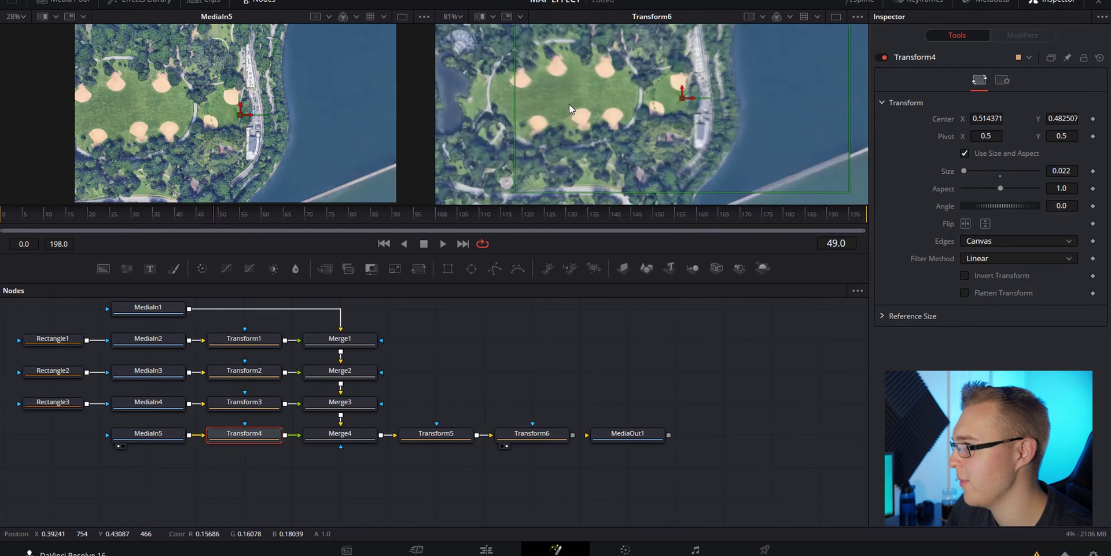
pyautogui.scroll(2, 570, 109)
pyautogui.moveTo(634, 92); pyautogui.dragTo(499, 48)
pyautogui.moveTo(828, 146); pyautogui.dragTo(801, 111)
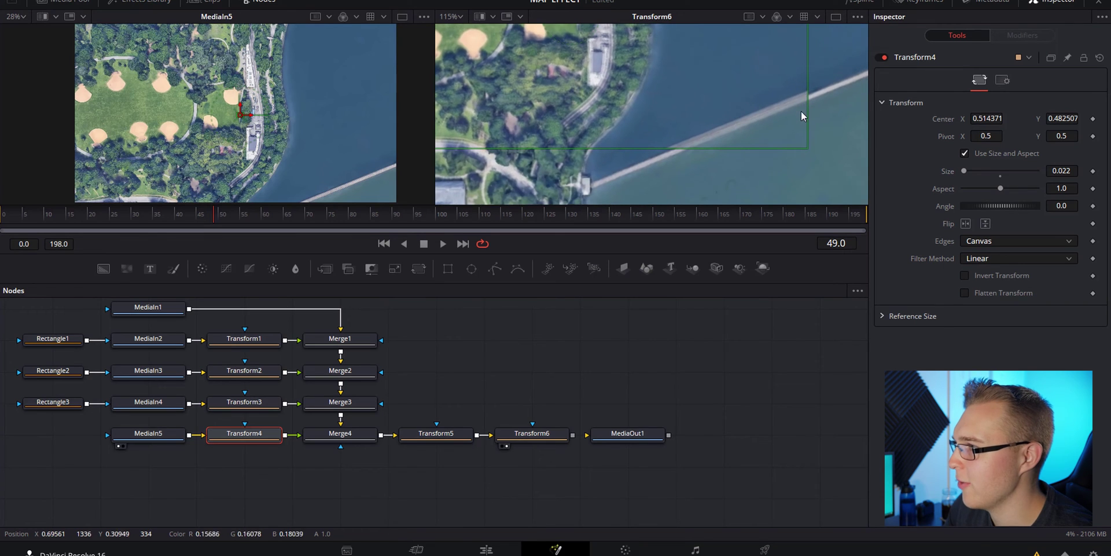
pyautogui.moveTo(718, 124); pyautogui.dragTo(758, 140)
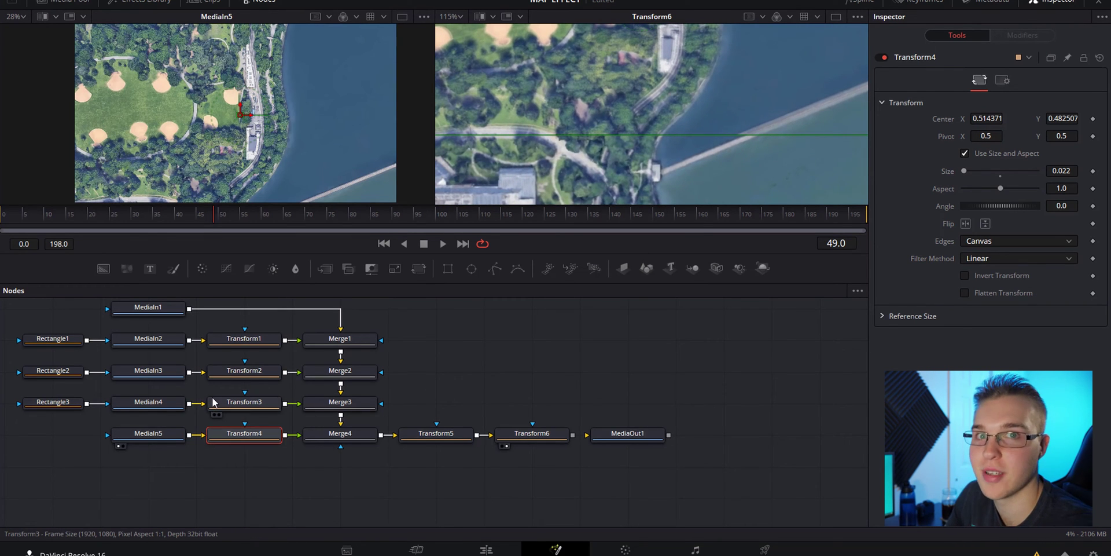
pyautogui.scroll(-3, 773, 149)
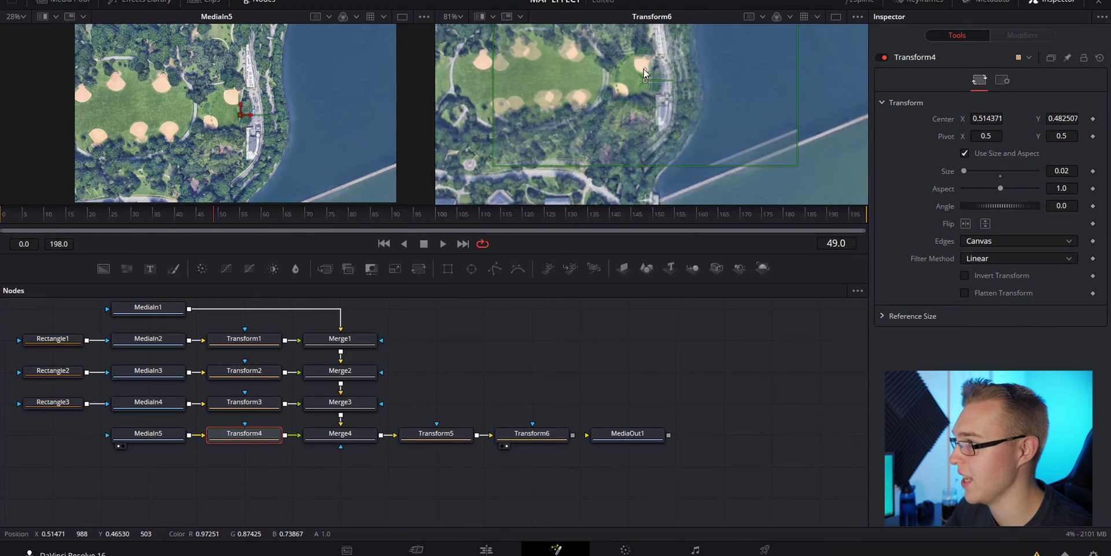
pyautogui.moveTo(645, 75); pyautogui.dragTo(646, 93)
pyautogui.hotkey('ctrl', 'z')
pyautogui.hotkey('ctrl', 'z')
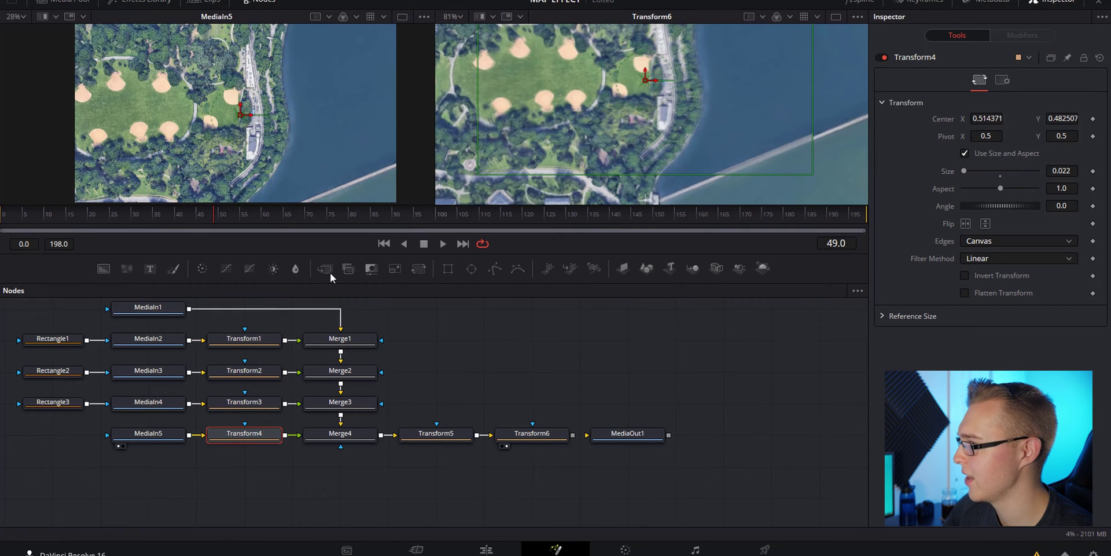
# Insert Transform7 between Transform4 and Merge4 with a size of 1.007, and set Merge4's Blend to 1.0
pyautogui.click(421, 272)
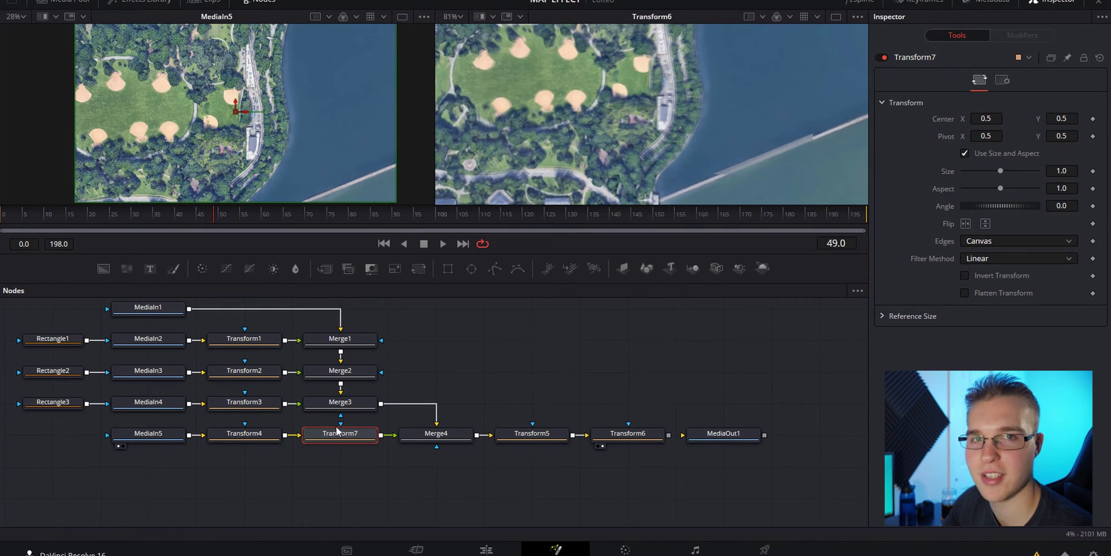
pyautogui.moveTo(1062, 170); pyautogui.dragTo(1066, 171)
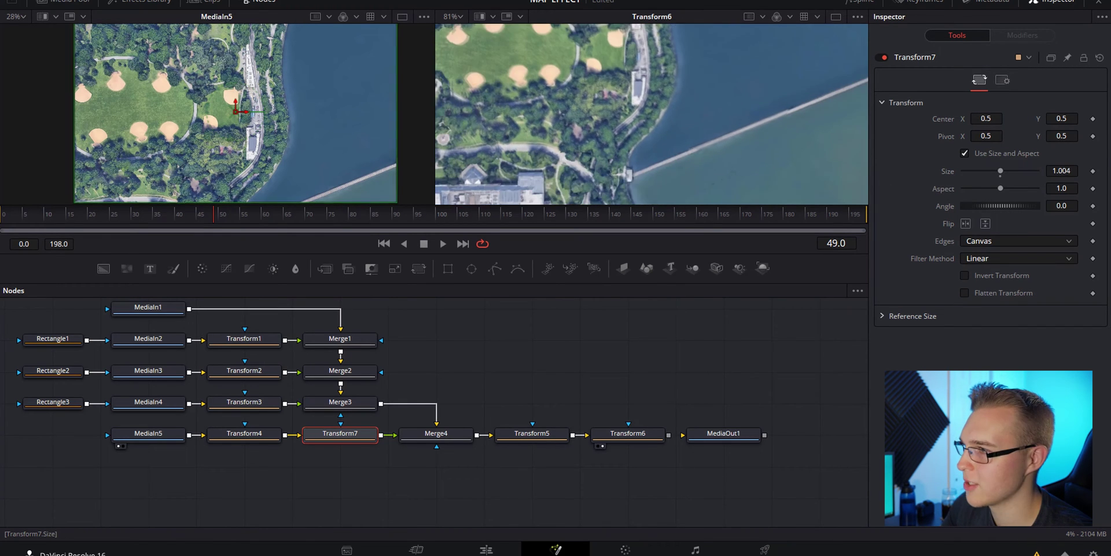
pyautogui.moveTo(1062, 171); pyautogui.dragTo(1063, 171)
pyautogui.scroll(-4, 778, 182)
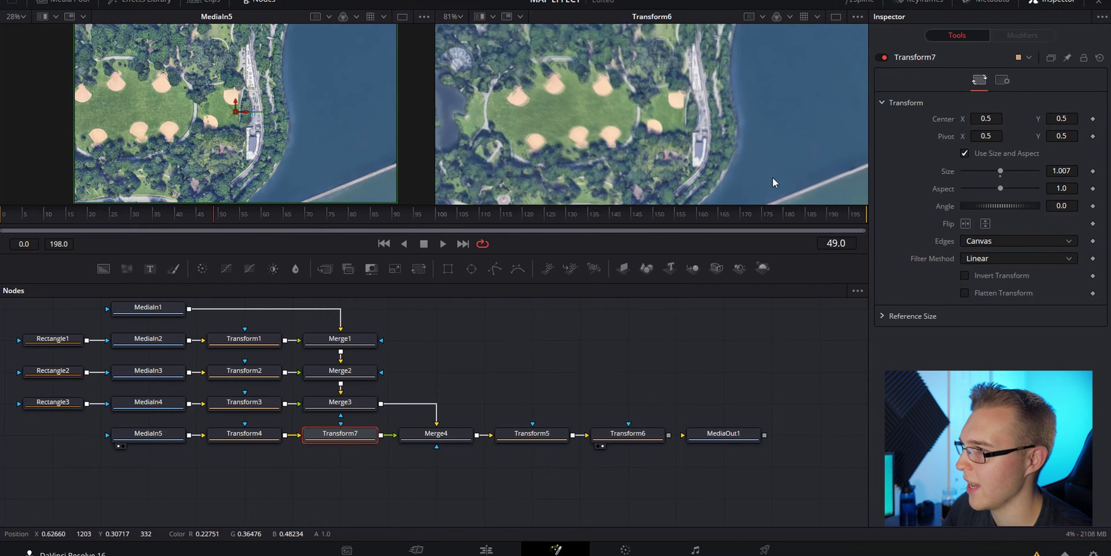
pyautogui.scroll(-4, 658, 149)
pyautogui.click(437, 433)
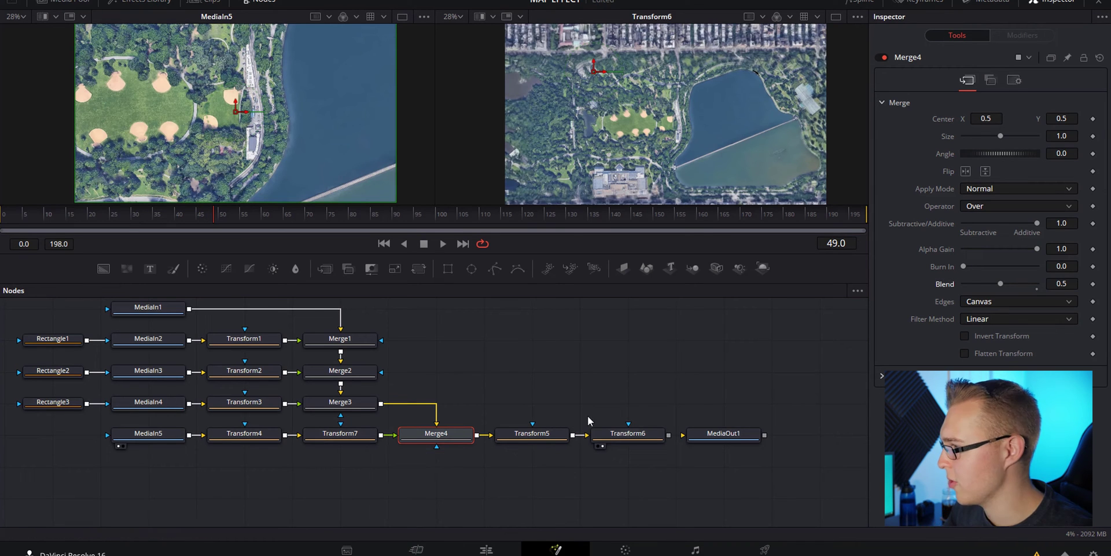
pyautogui.moveTo(1001, 284); pyautogui.dragTo(1067, 290)
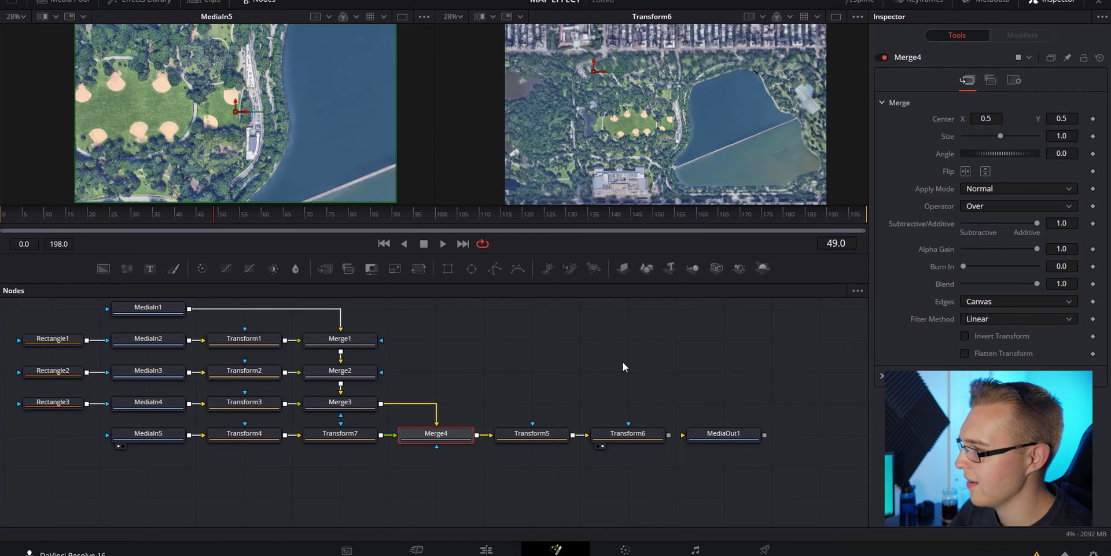
# Mask MediaIn5 with a Rectangle node stretched to nearly the full frame, with softened edges
pyautogui.moveTo(623, 362); pyautogui.dragTo(612, 321)
pyautogui.moveTo(448, 269); pyautogui.dragTo(144, 392)
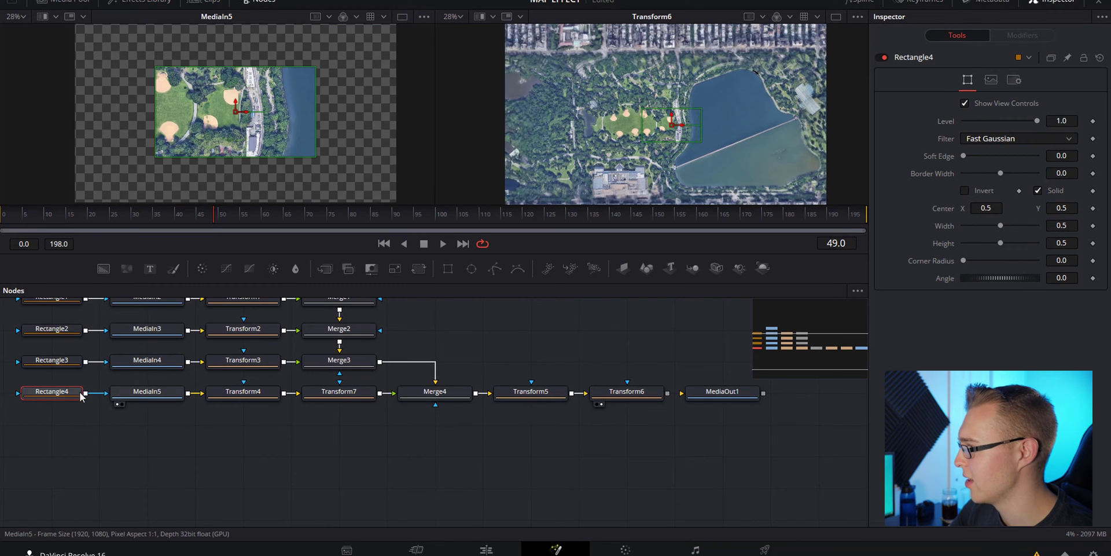
pyautogui.moveTo(315, 132); pyautogui.dragTo(406, 130)
# Set Transform6's size to 2.97, and connect a new Transform8 node after it, shown in the second viewer
pyautogui.click(627, 392)
pyautogui.moveTo(1021, 171)
pyautogui.mouseDown()
pyautogui.moveTo(982, 174)
pyautogui.moveTo(1015, 172)
pyautogui.mouseUp()
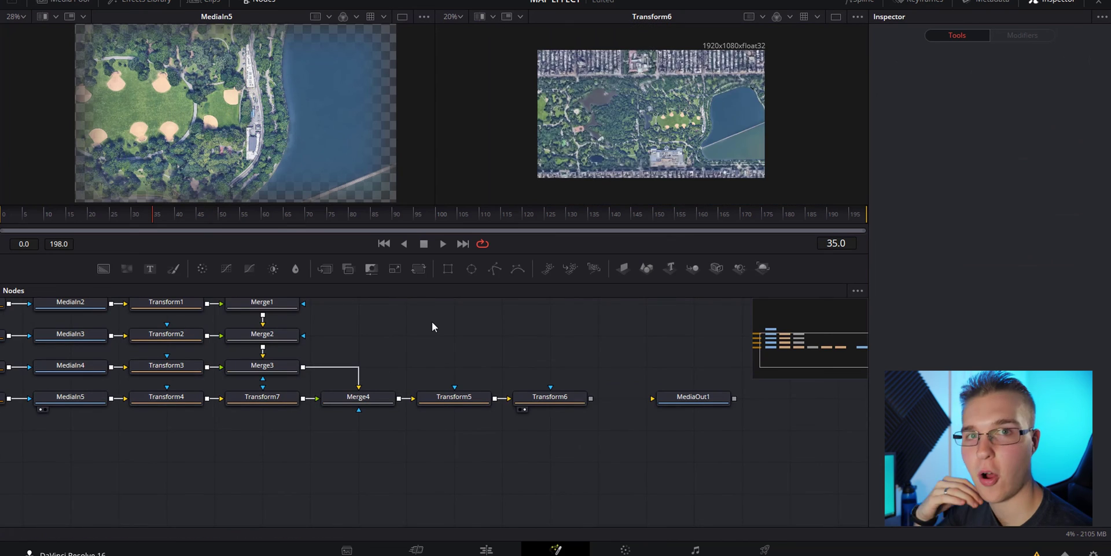
pyautogui.moveTo(419, 268); pyautogui.dragTo(643, 398)
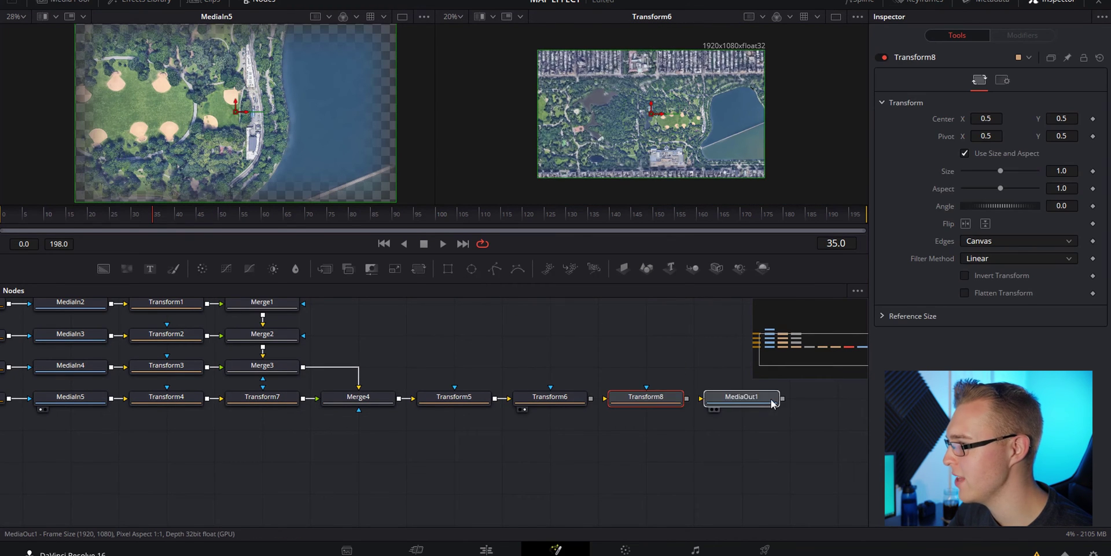
pyautogui.click(583, 409)
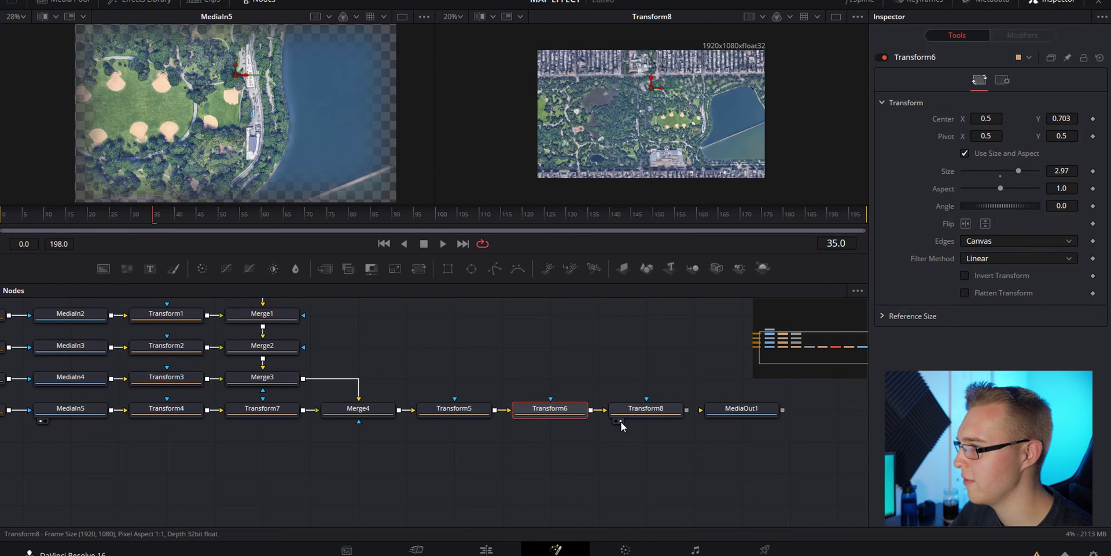
# Set Transform8's size to 1.399 and its pivot X to 0.727, near the road strip beside the ball fields
pyautogui.click(653, 408)
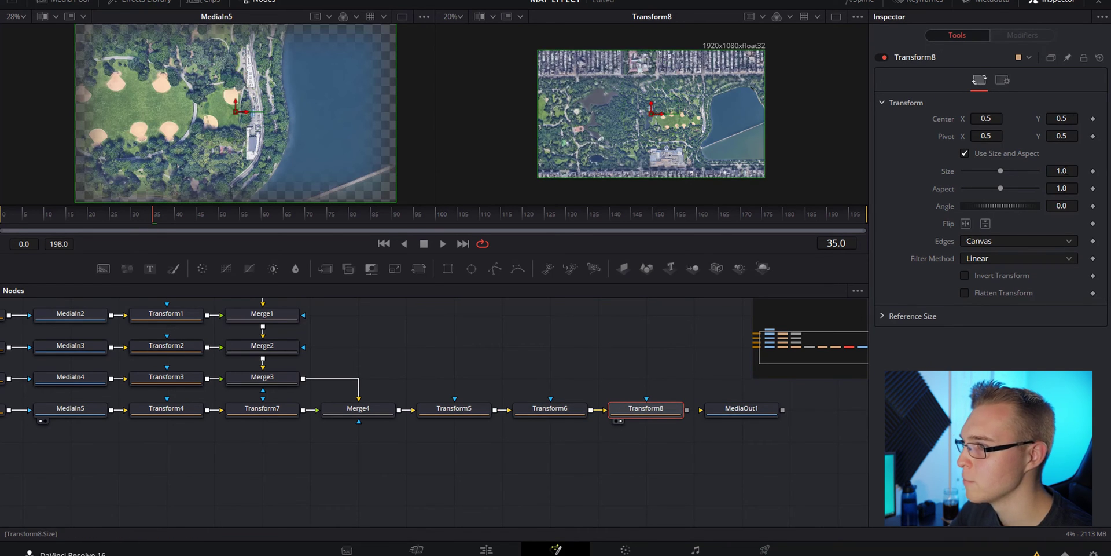
pyautogui.moveTo(1001, 171); pyautogui.dragTo(1030, 171)
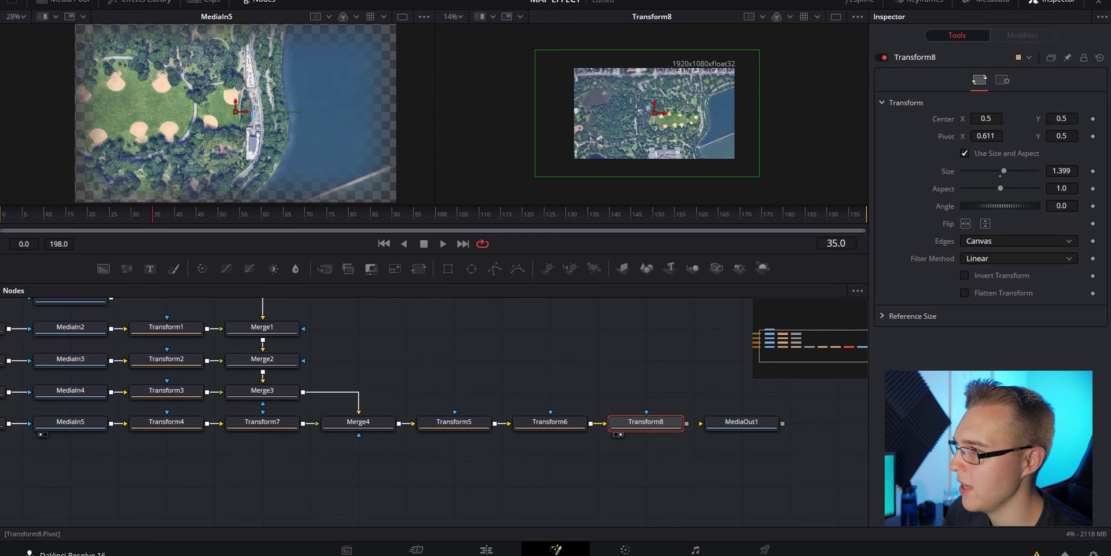
pyautogui.moveTo(985, 136); pyautogui.dragTo(1021, 136)
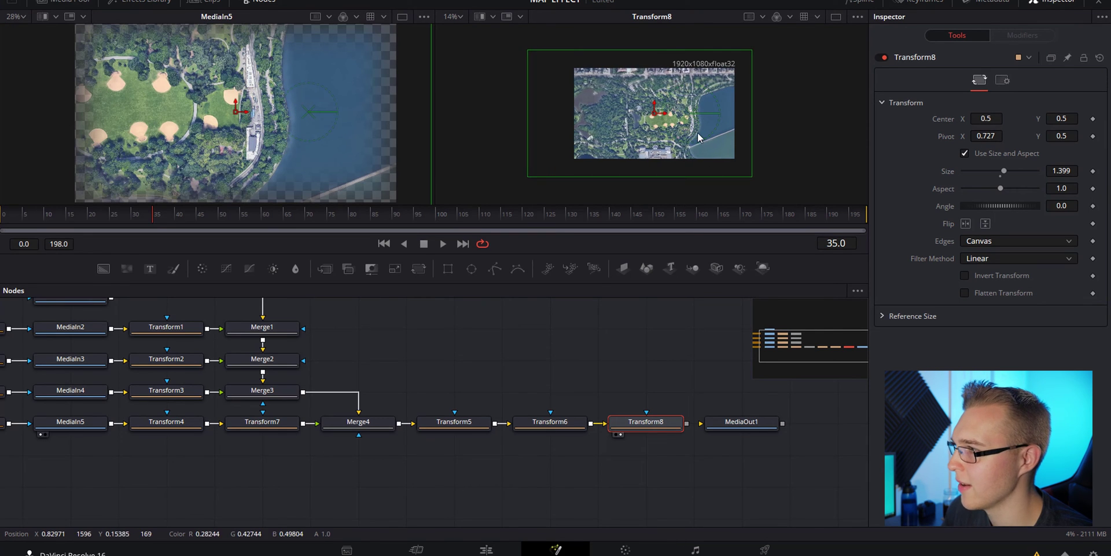
pyautogui.scroll(2, 697, 133)
pyautogui.moveTo(683, 108); pyautogui.dragTo(699, 119)
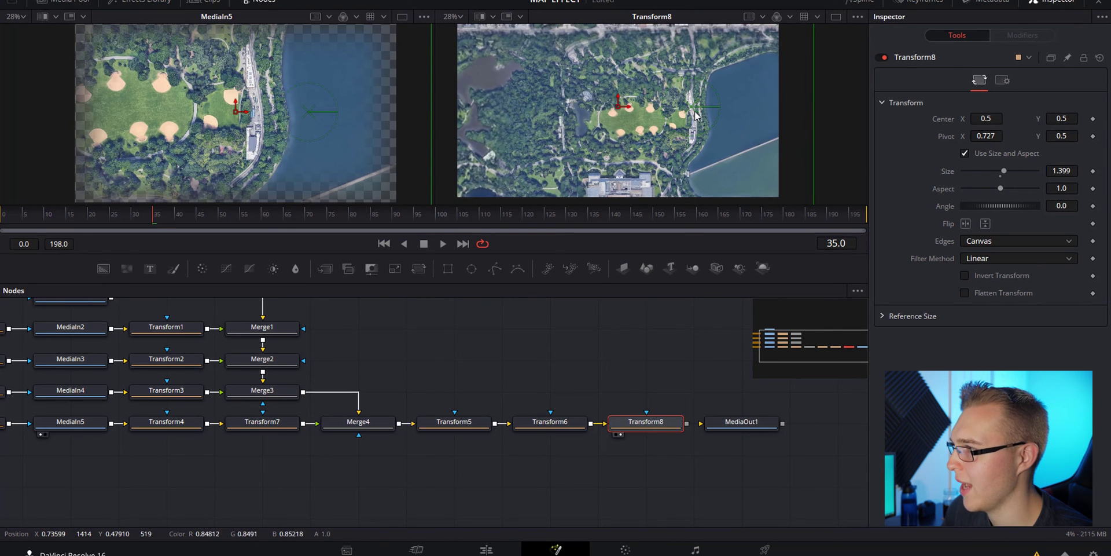
# Keyframe Transform8's size at 0.07 on frame 5 and 5.0 on frame 35, with pivot X at 0.728
pyautogui.moveTo(1062, 171)
pyautogui.mouseDown()
pyautogui.moveTo(1045, 171)
pyautogui.moveTo(1106, 171)
pyautogui.moveTo(1042, 171)
pyautogui.mouseUp()
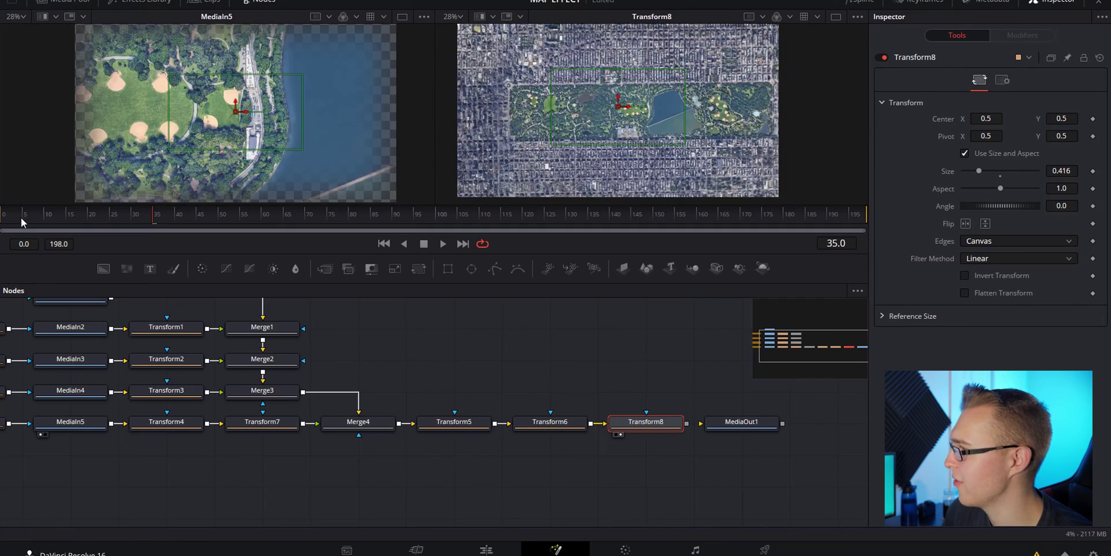
pyautogui.moveTo(1061, 171); pyautogui.dragTo(1019, 170)
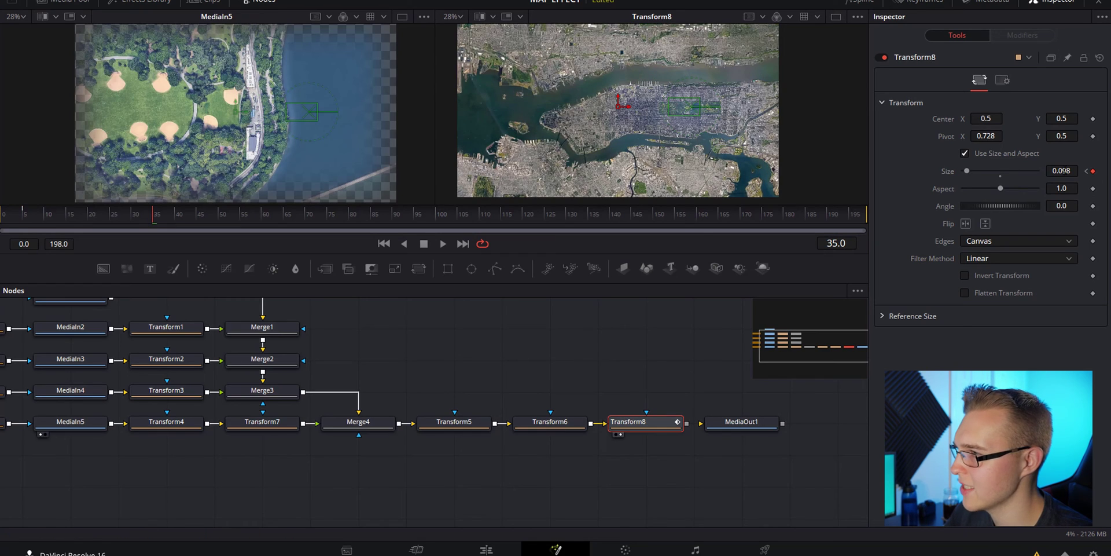
pyautogui.moveTo(1066, 171); pyautogui.dragTo(1097, 171)
pyautogui.moveTo(981, 171); pyautogui.dragTo(1013, 171)
pyautogui.moveTo(1108, 171); pyautogui.dragTo(1110, 171)
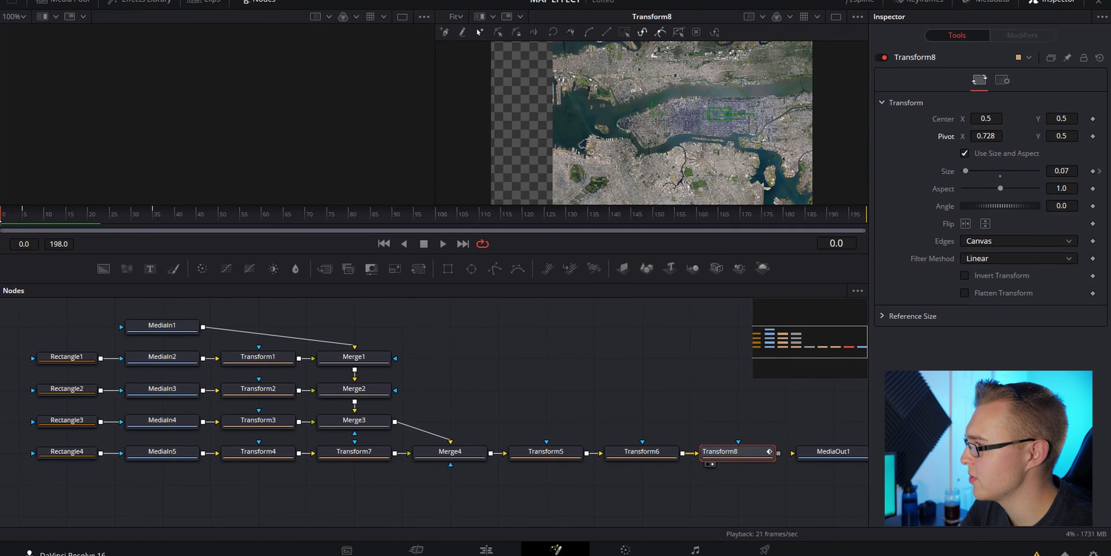
# Keyframe Transform8's pivot X at 0.728 on frame 35 and 0.5 on frame 5, and play back the zoom
pyautogui.moveTo(19, 217); pyautogui.dragTo(25, 218)
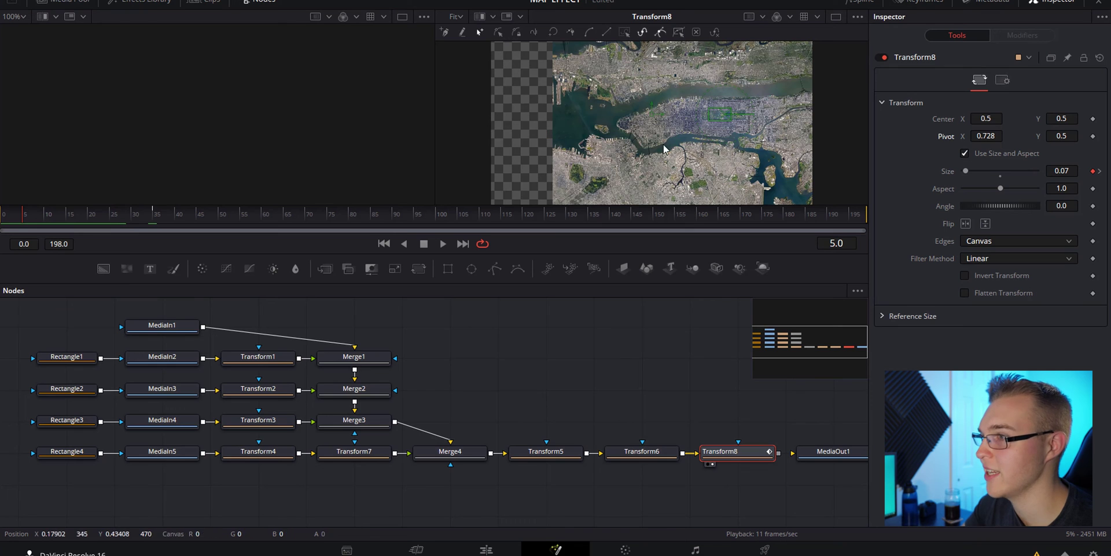
pyautogui.click(162, 217)
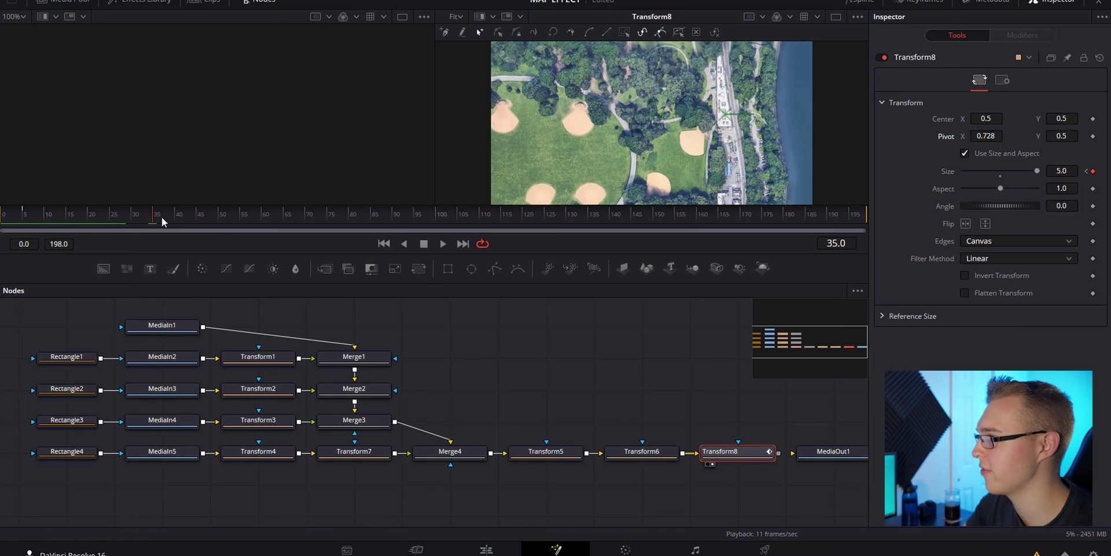
pyautogui.click(1093, 137)
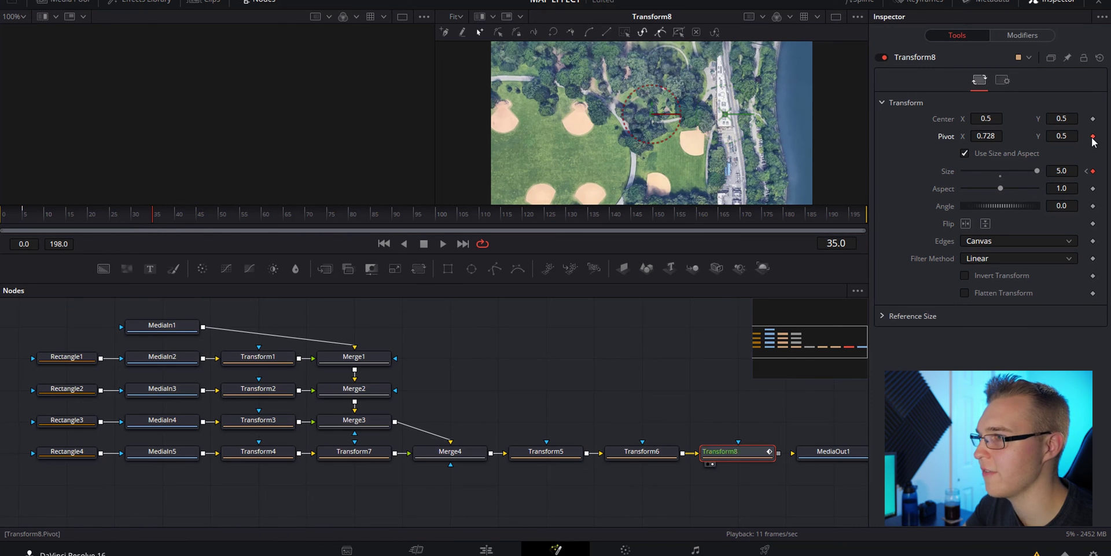
pyautogui.click(23, 214)
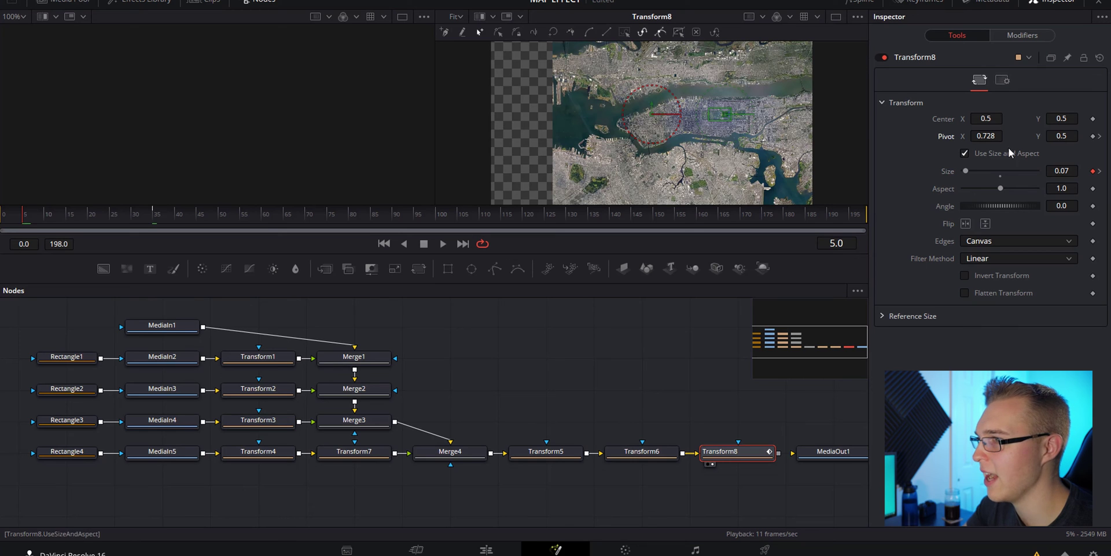
pyautogui.moveTo(993, 136); pyautogui.dragTo(859, 155)
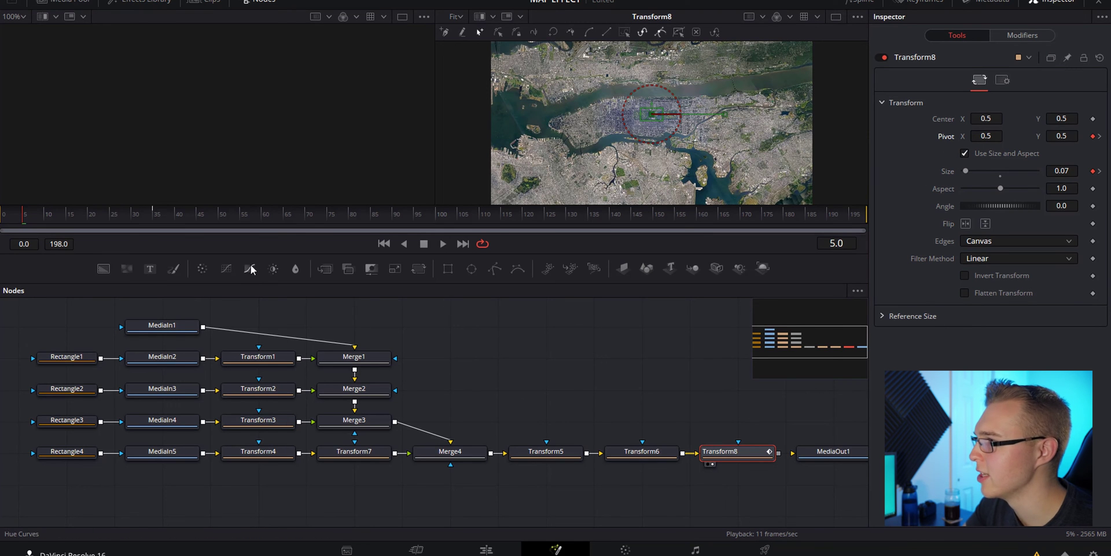
pyautogui.press('space')
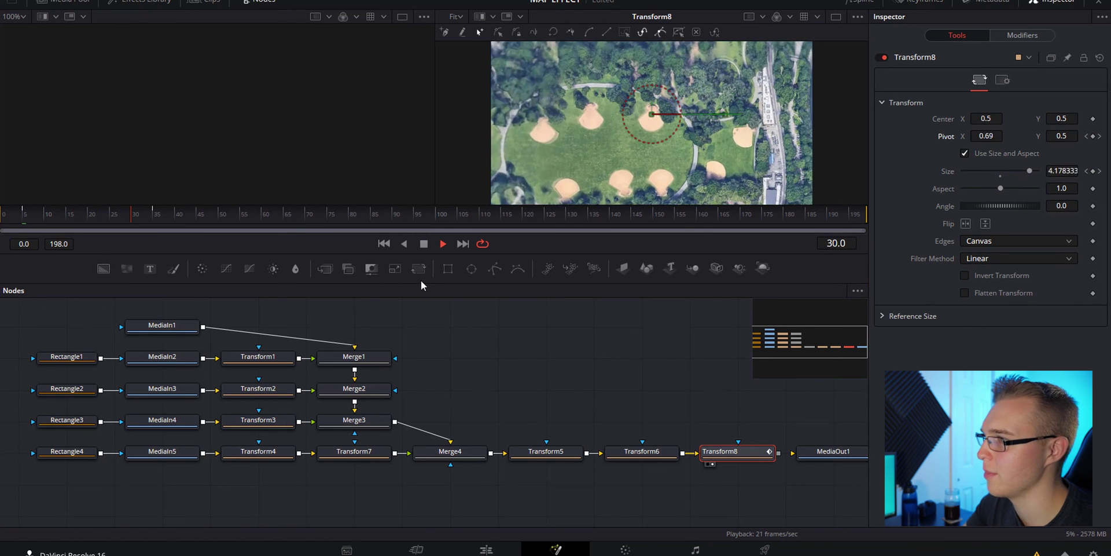
pyautogui.moveTo(109, 217); pyautogui.dragTo(37, 219)
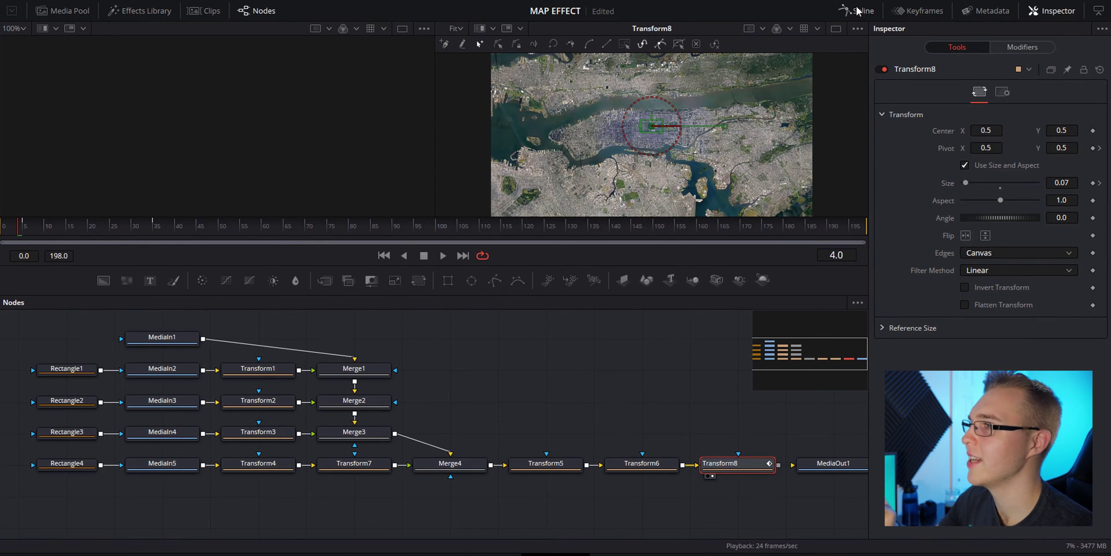
# Open the Spline editor enlarged, with Transform8's Size curve shown beside Displacement and both curves fitted to view
pyautogui.click(859, 15)
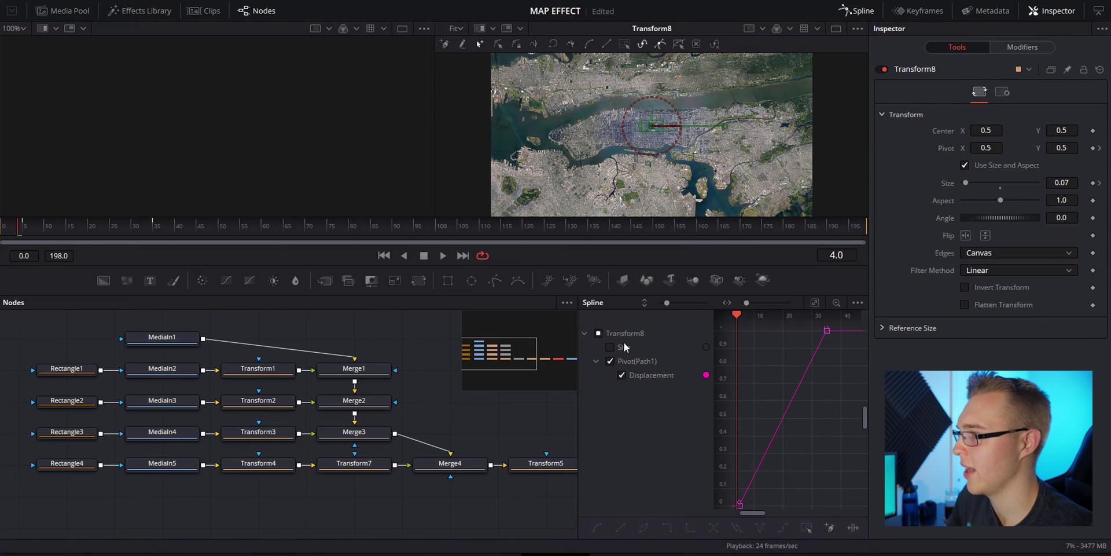
pyautogui.moveTo(574, 359); pyautogui.dragTo(328, 360)
pyautogui.moveTo(637, 296); pyautogui.dragTo(627, 237)
pyautogui.click(347, 276)
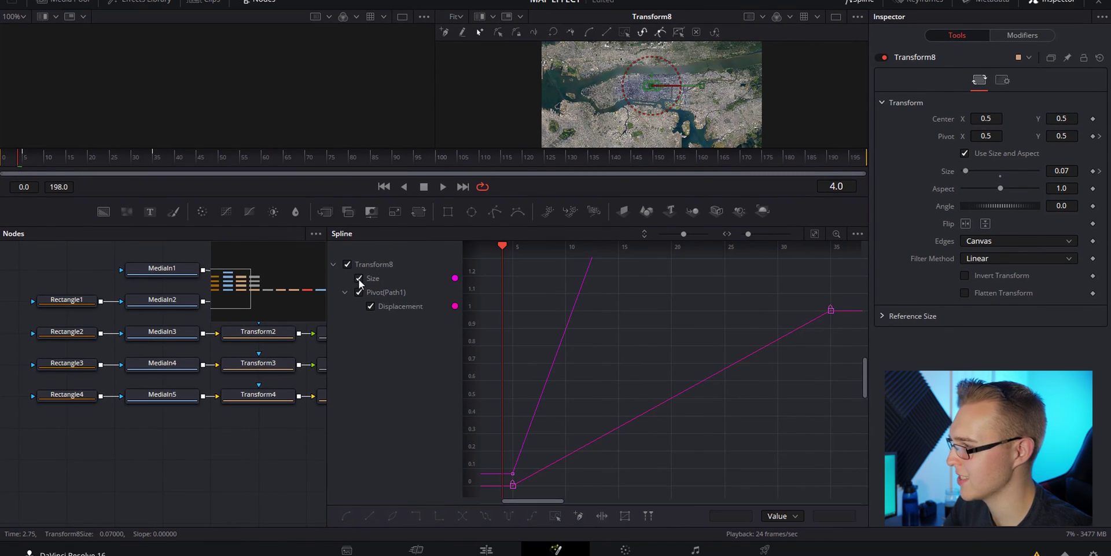
pyautogui.click(815, 234)
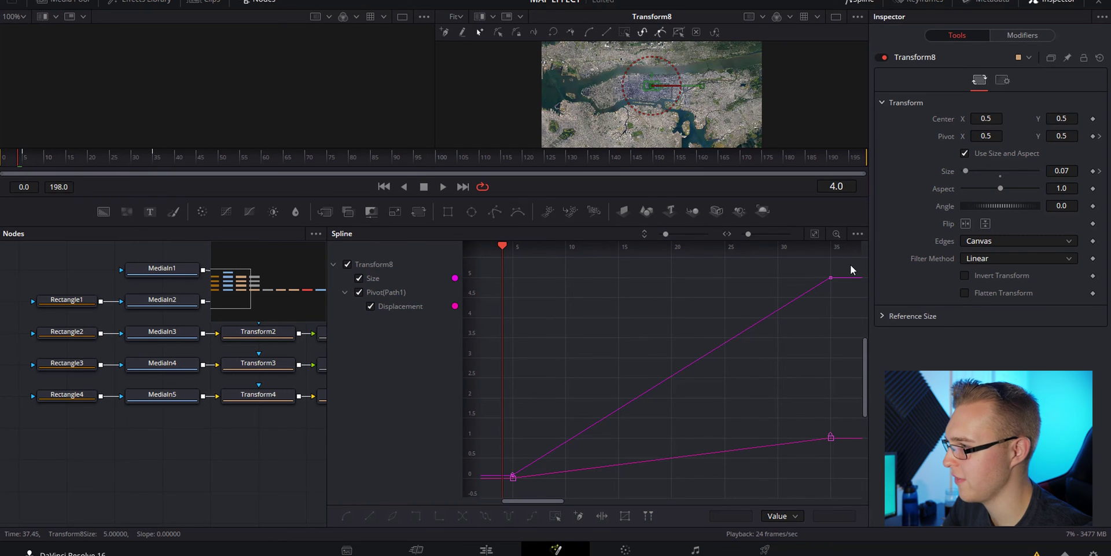
# Smooth all keyframes of the Size and Displacement curves, and adjust the handle of Size's keyframe at frame 35
pyautogui.moveTo(809, 373); pyautogui.dragTo(483, 504)
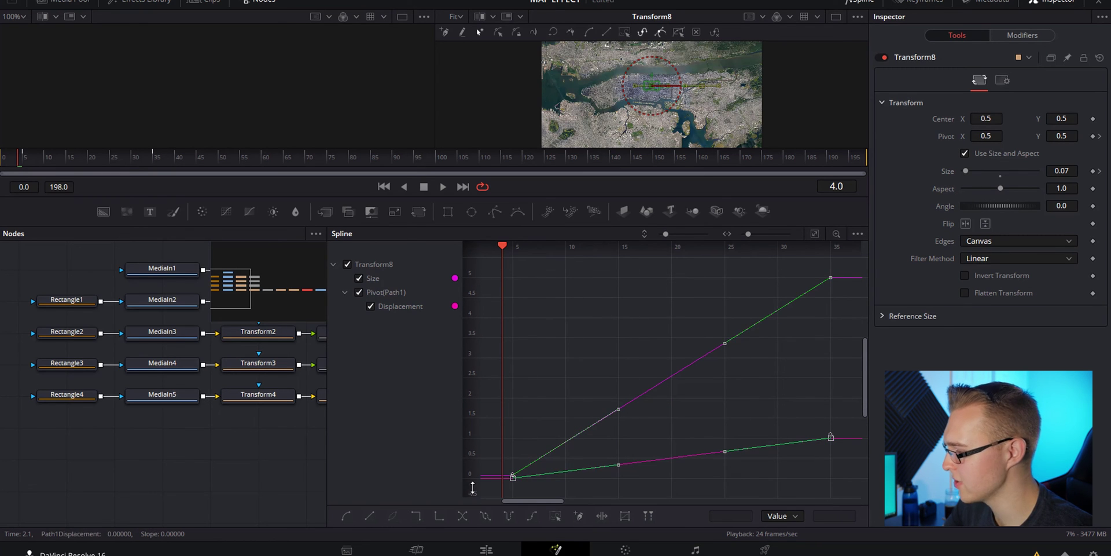
pyautogui.press('s')
pyautogui.click(726, 372)
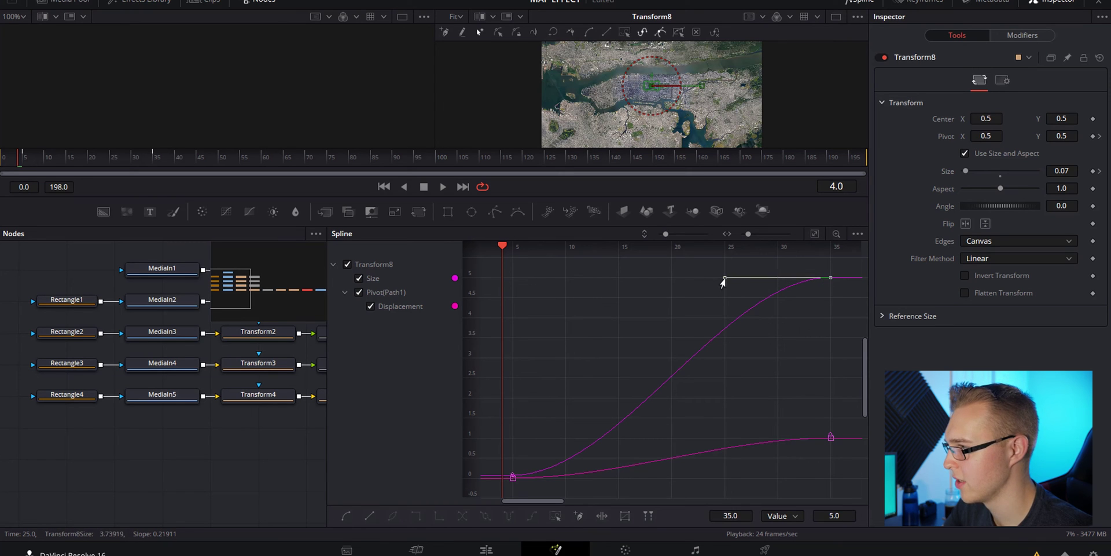
pyautogui.moveTo(720, 282); pyautogui.dragTo(590, 284)
# Play the map zoom from the start to check the smoothed motion
pyautogui.press('space')
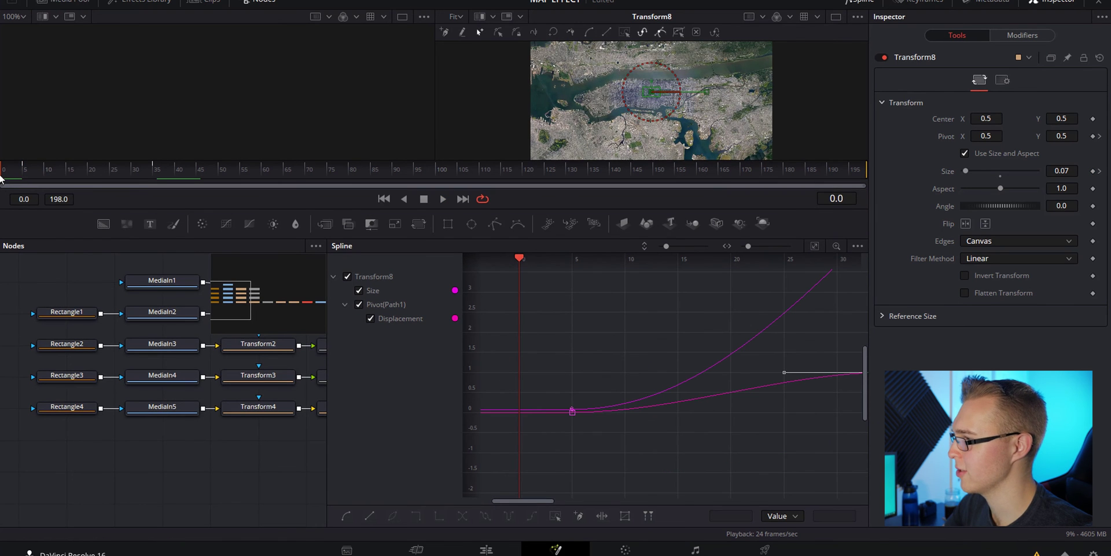
pyautogui.press('space')
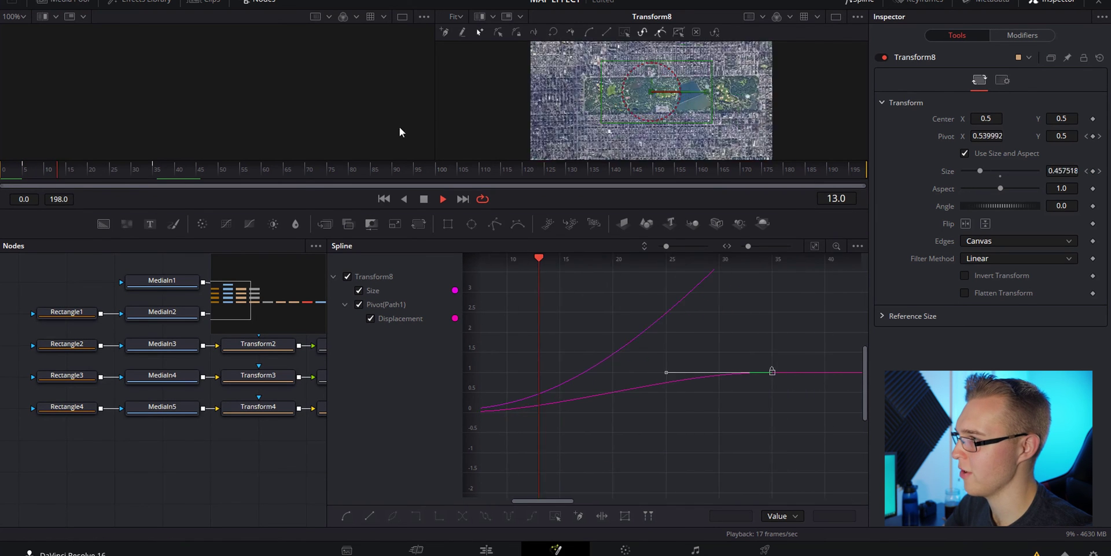
pyautogui.press('space')
pyautogui.moveTo(109, 176); pyautogui.dragTo(35, 181)
pyautogui.press('space')
pyautogui.press('space')
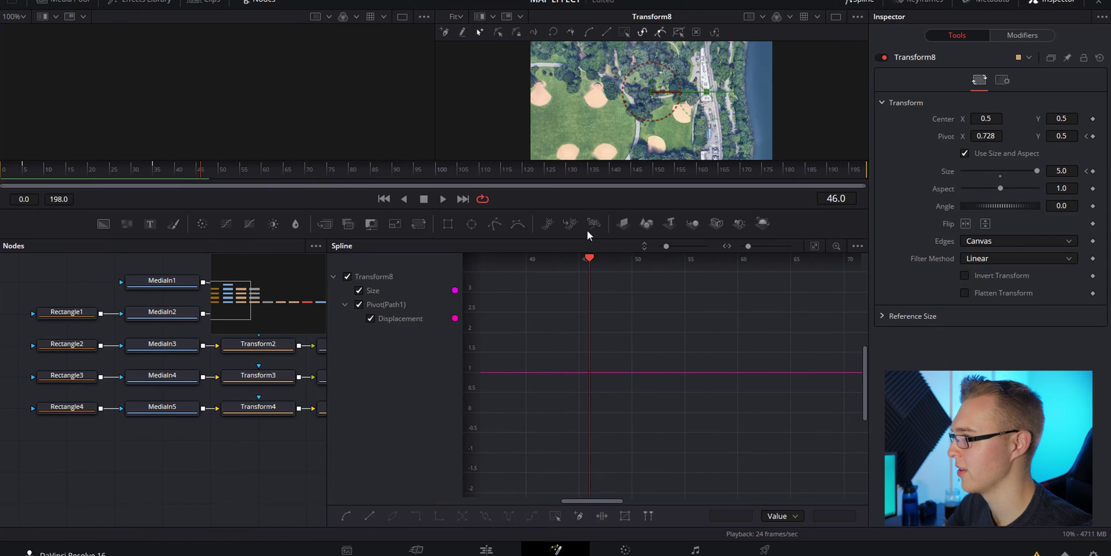
# Move the Displacement curve's end keyframe to frame 20, reshape its handle for a gradual ease, and replay the zoom from frame 5
pyautogui.moveTo(490, 270); pyautogui.dragTo(452, 272)
pyautogui.moveTo(577, 309); pyautogui.dragTo(753, 288)
pyautogui.moveTo(722, 326); pyautogui.dragTo(856, 336)
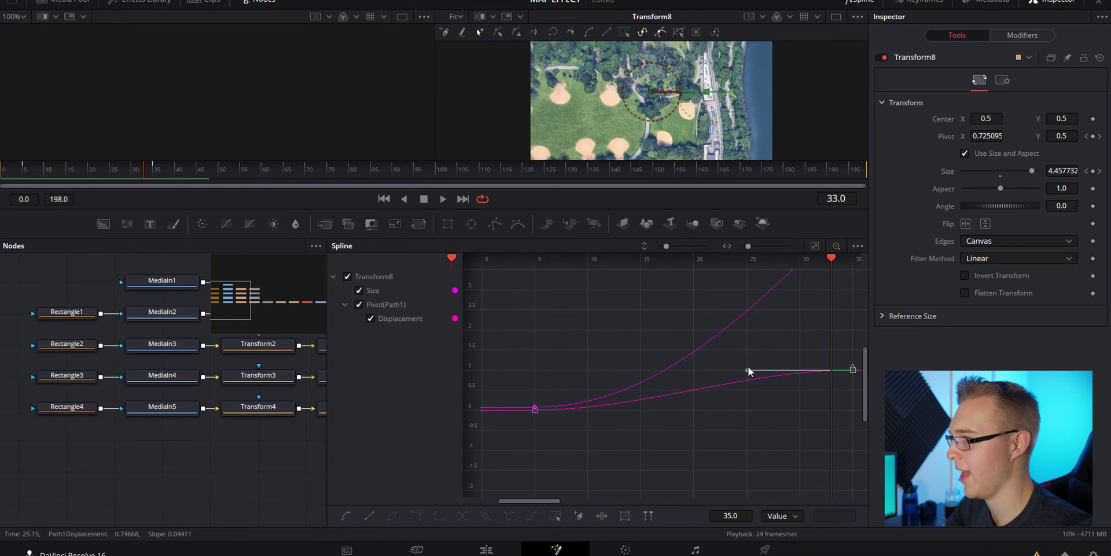
pyautogui.moveTo(746, 374); pyautogui.dragTo(478, 378)
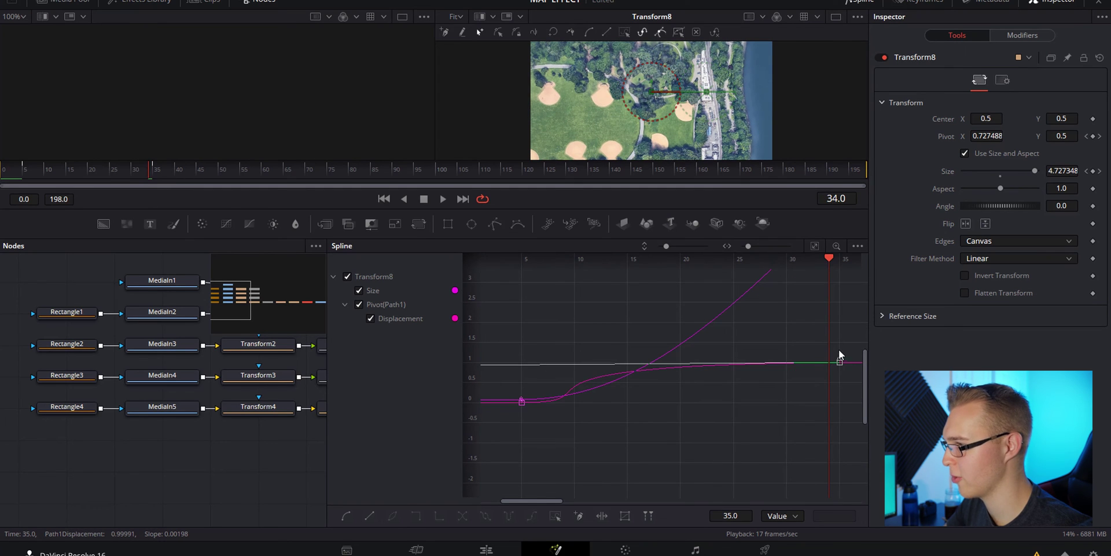
pyautogui.moveTo(834, 366); pyautogui.dragTo(678, 376)
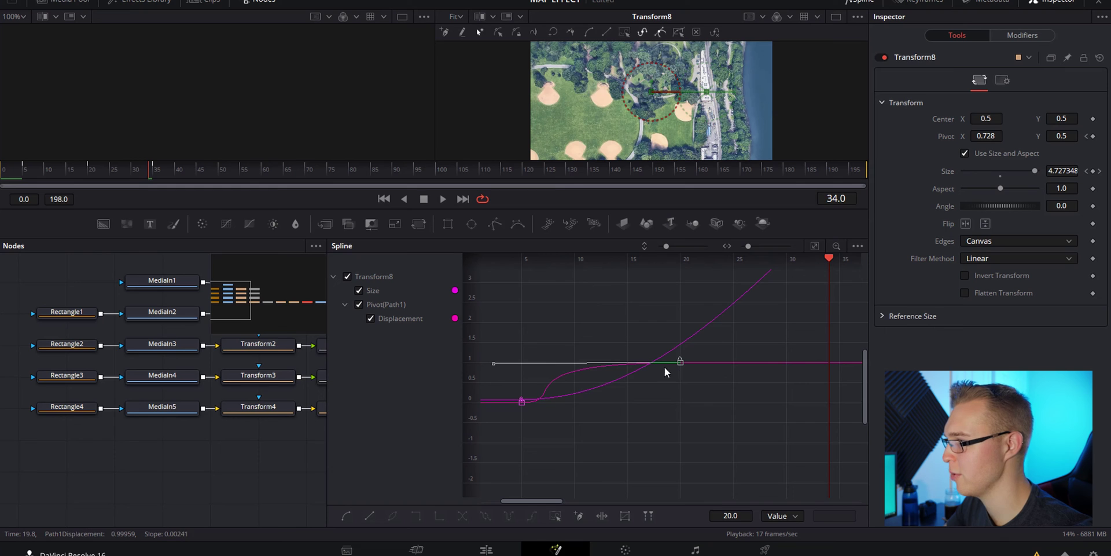
pyautogui.moveTo(491, 362); pyautogui.dragTo(523, 368)
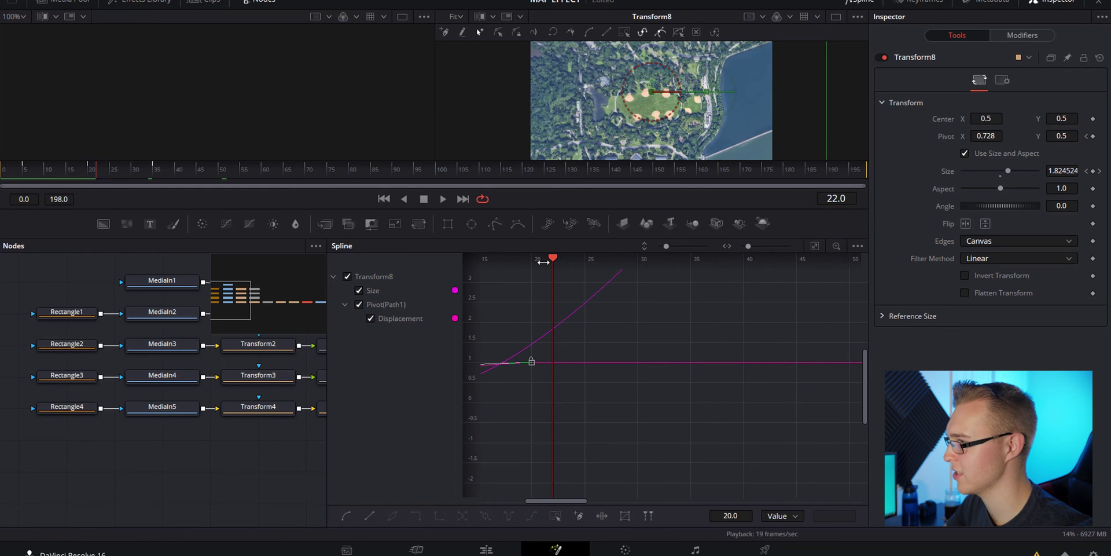
pyautogui.moveTo(552, 259); pyautogui.dragTo(480, 270)
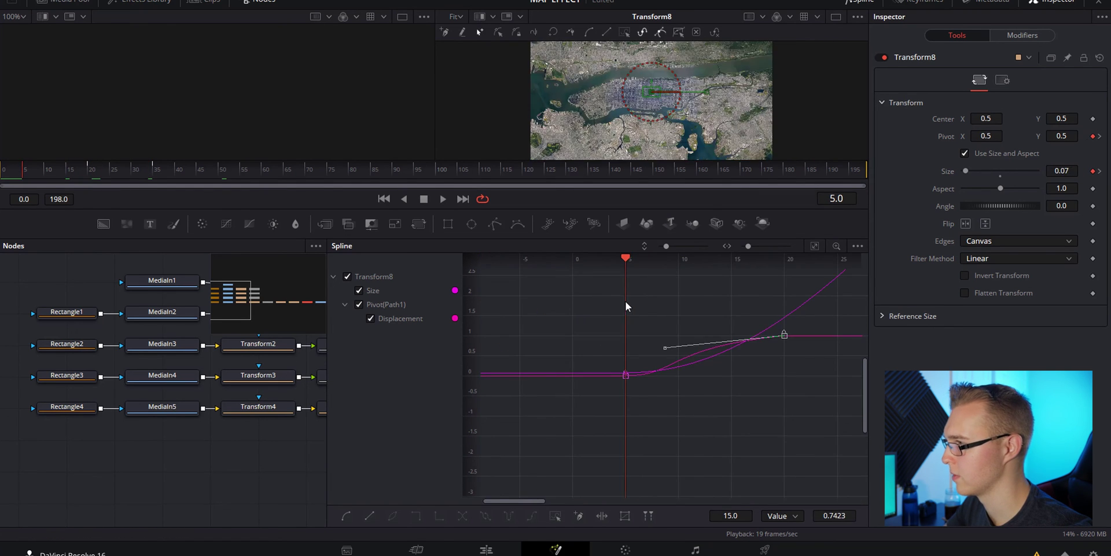
pyautogui.press('space')
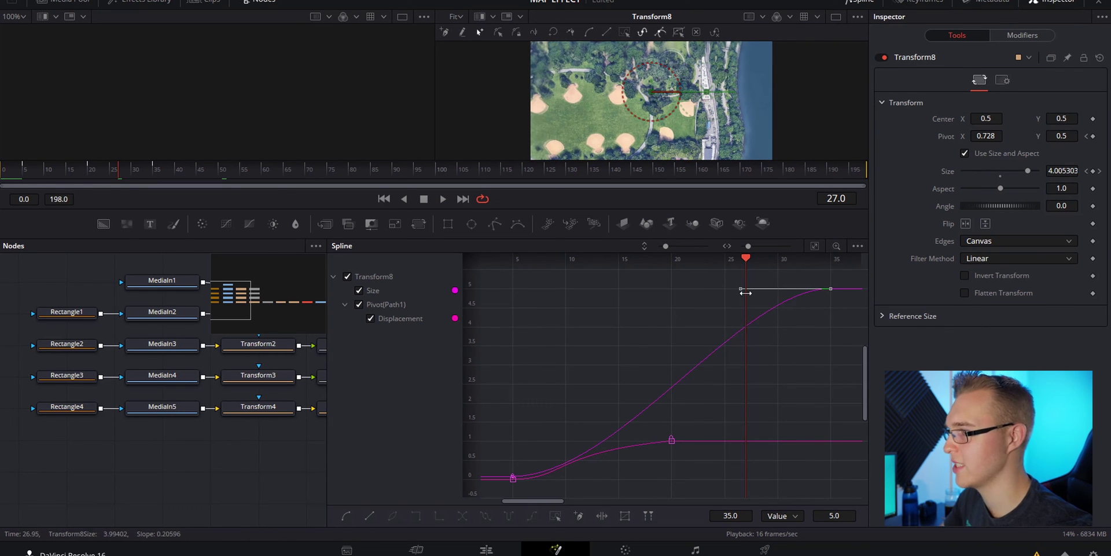
# Lengthen the Size curve's ease into frame 35 by extending its end handle far back and nearly level
pyautogui.moveTo(734, 293); pyautogui.dragTo(698, 288)
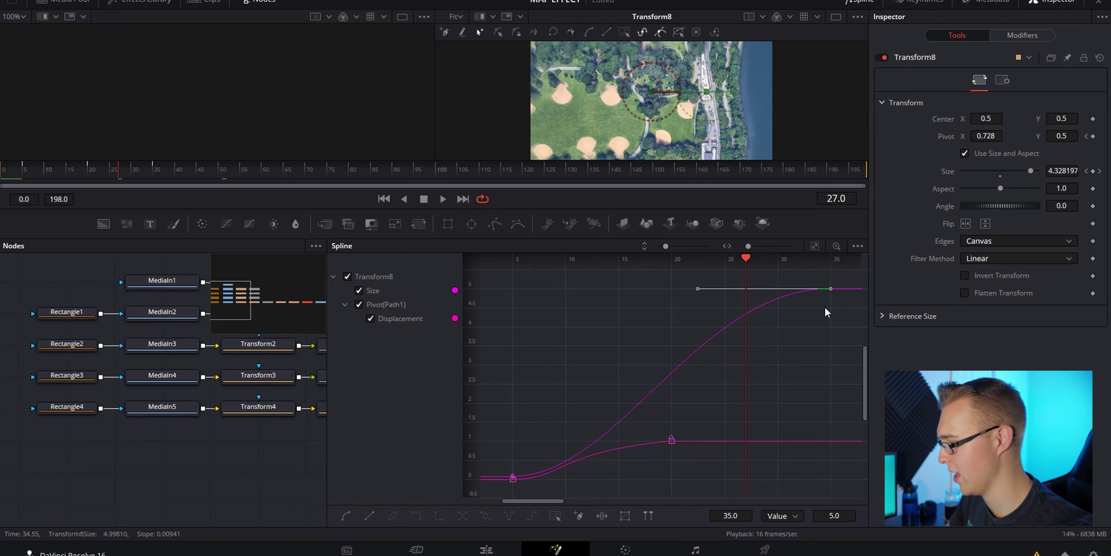
pyautogui.scroll(5, 830, 297)
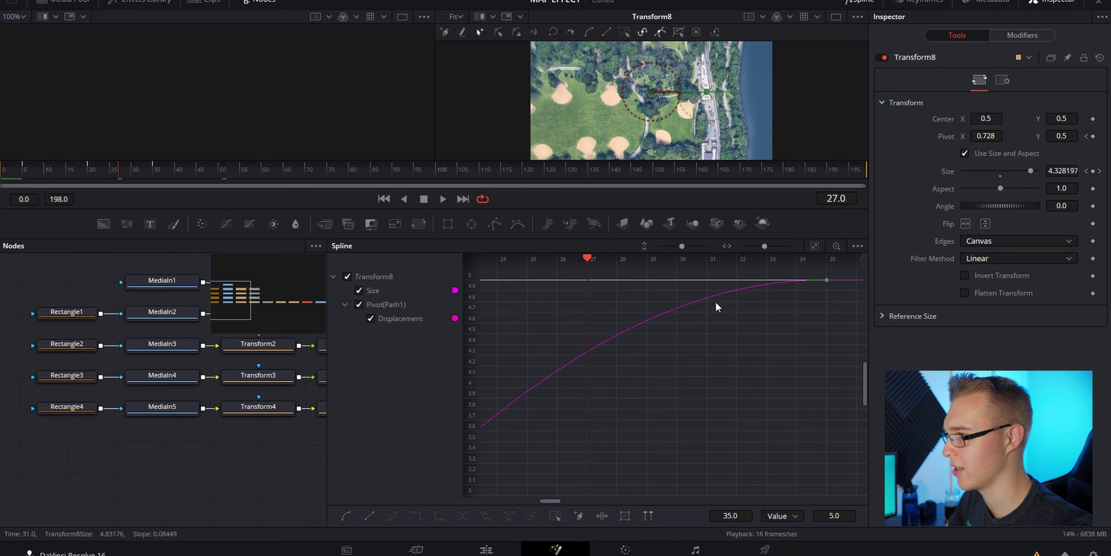
pyautogui.scroll(-2, 550, 303)
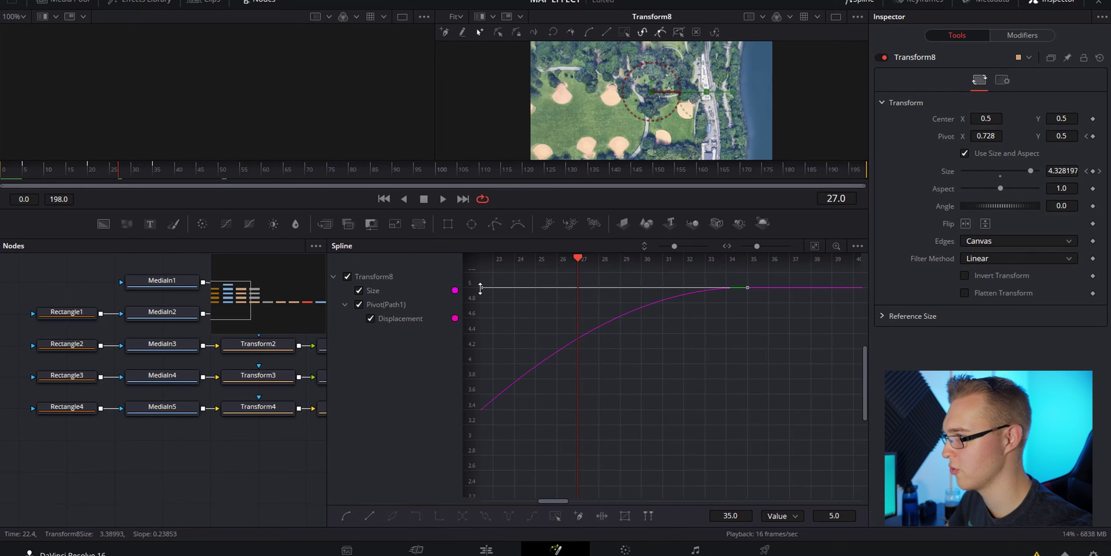
pyautogui.moveTo(479, 292); pyautogui.dragTo(658, 356)
pyautogui.moveTo(777, 345); pyautogui.dragTo(760, 386)
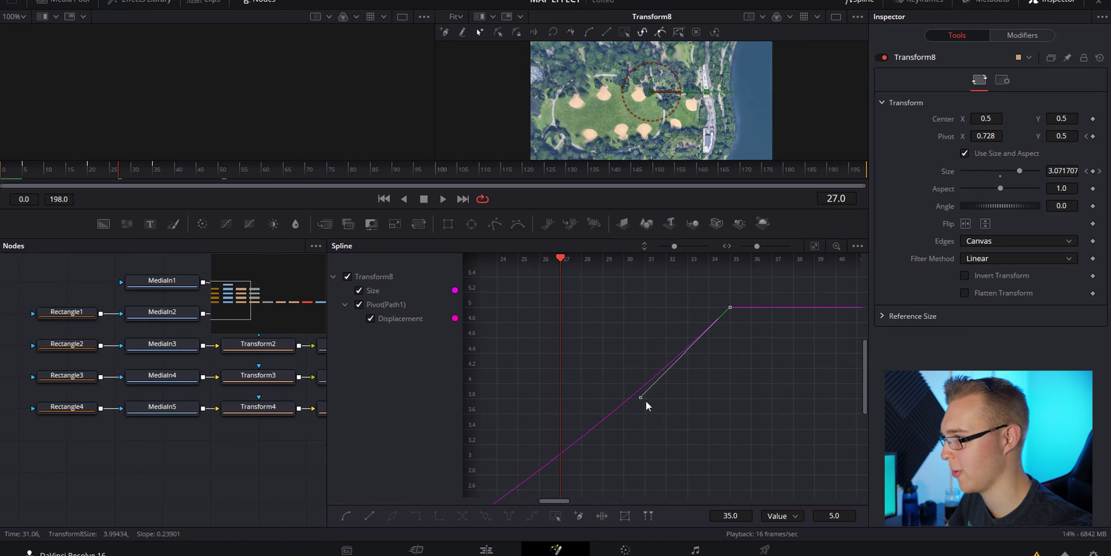
pyautogui.moveTo(643, 397); pyautogui.dragTo(499, 312)
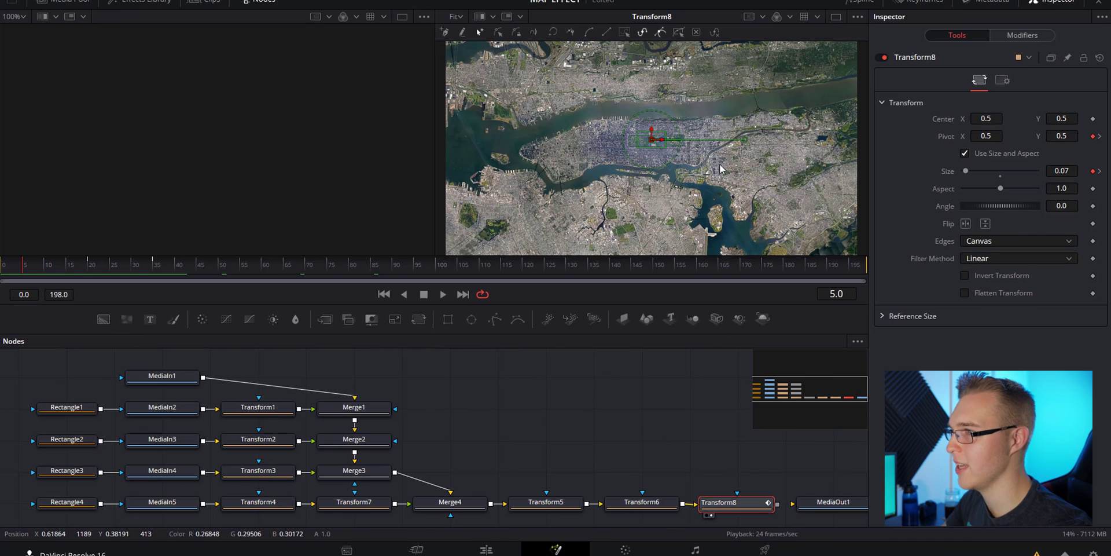
# Enable Motion Blur for Transform8
pyautogui.click(1004, 81)
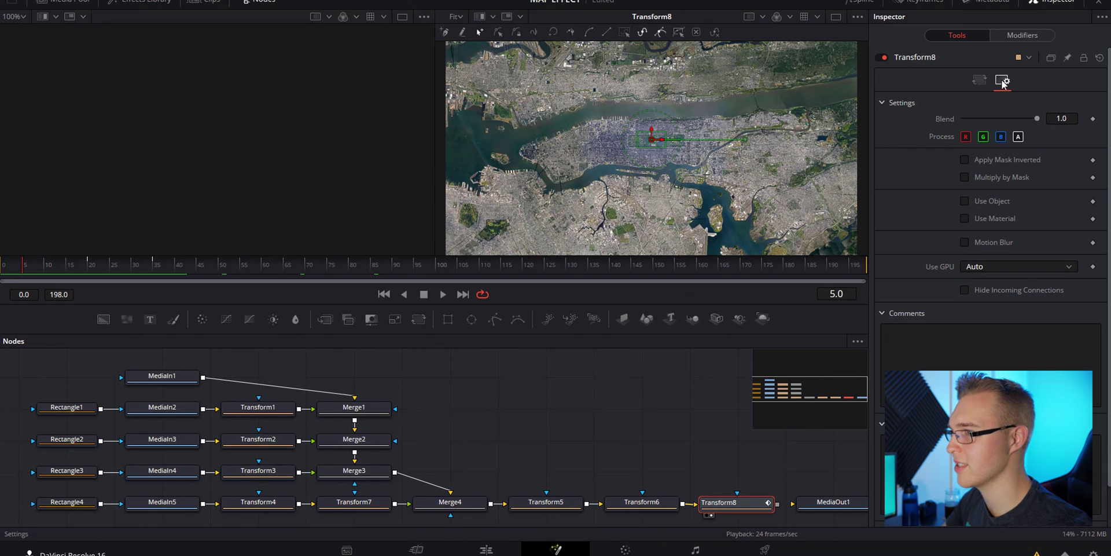
pyautogui.click(965, 242)
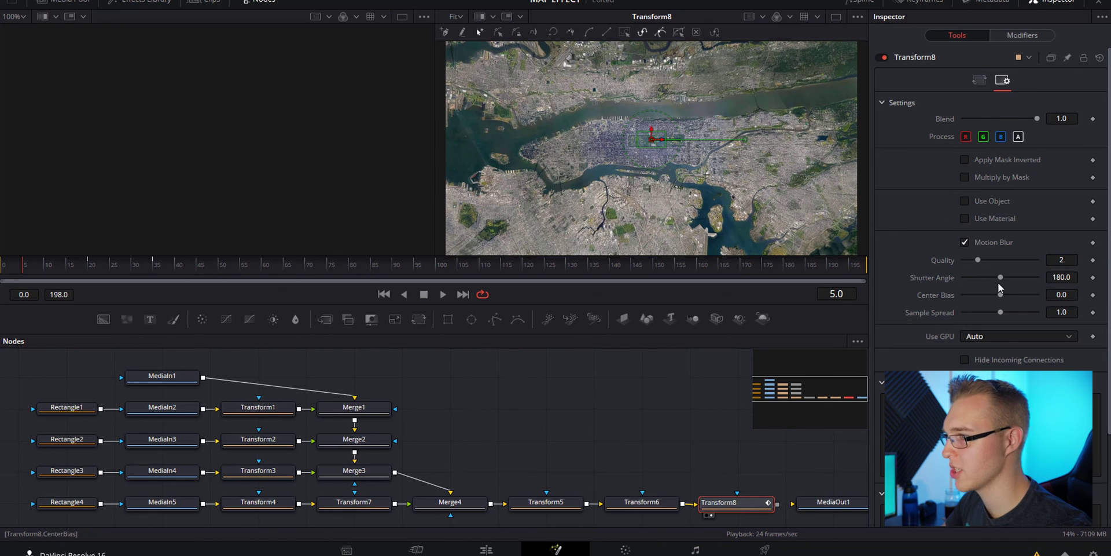